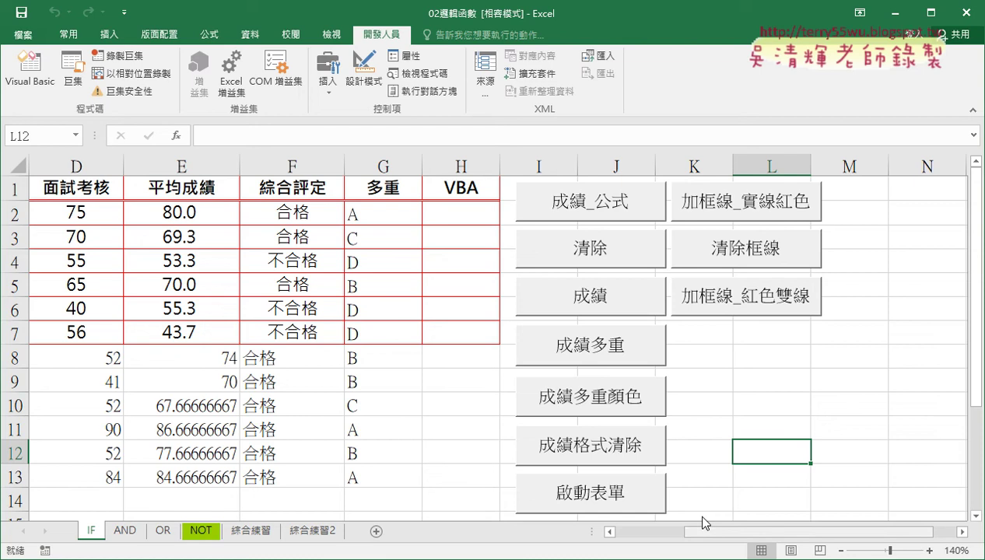
- Try the clear-border and red-border buttons on the score table, then select names A1 to A13
{"action": "scroll", "coordinate": [724, 531], "scroll_direction": "left", "scroll_amount": 2}
{"action": "left_click", "coordinate": [914, 259]}
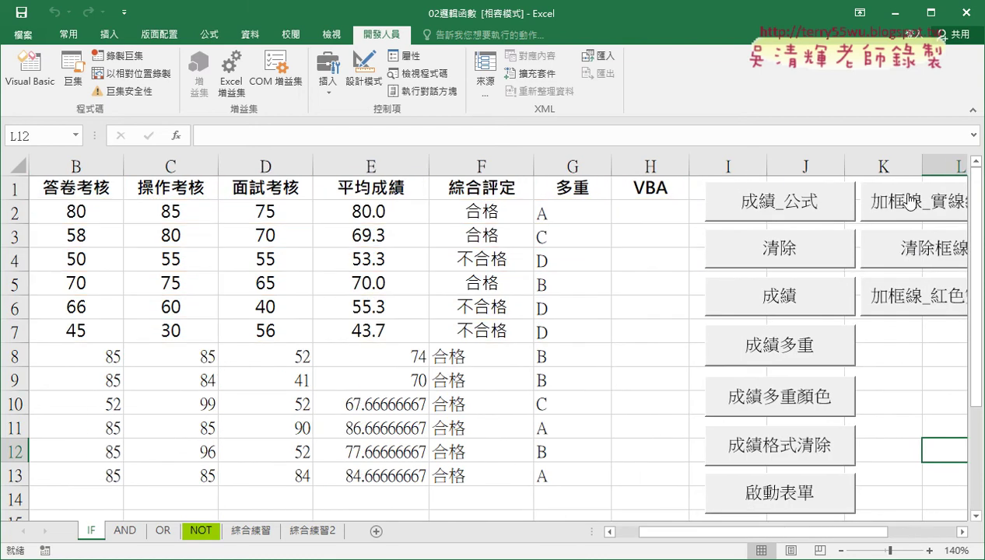
{"action": "left_click", "coordinate": [900, 198]}
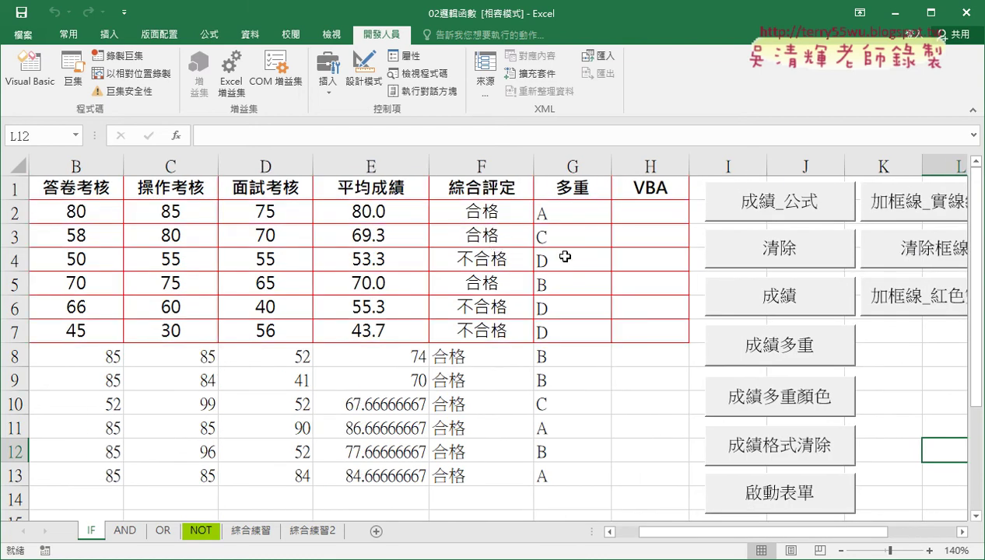
{"action": "left_click", "coordinate": [887, 251]}
{"action": "left_click", "coordinate": [909, 309]}
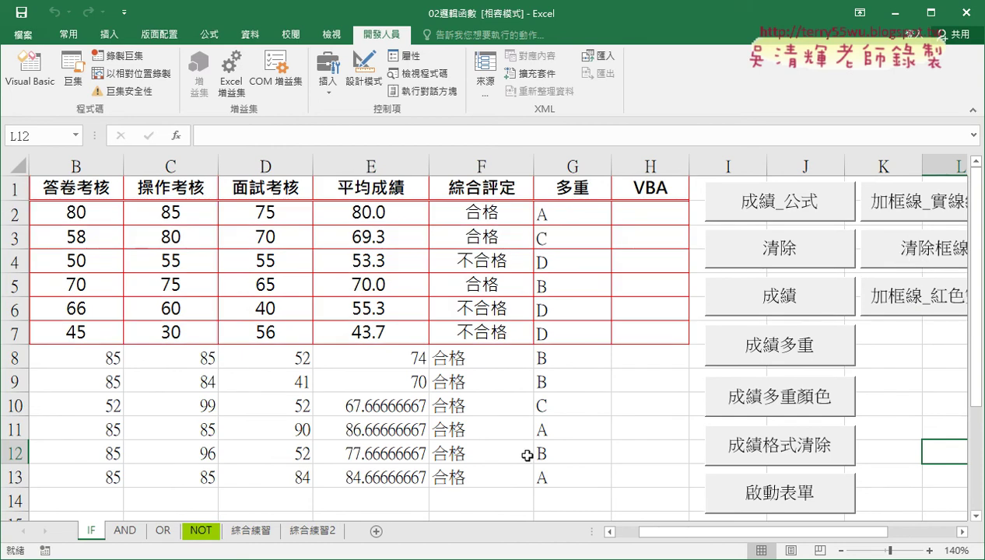
{"action": "left_click_drag", "start_coordinate": [688, 535], "coordinate": [664, 542]}
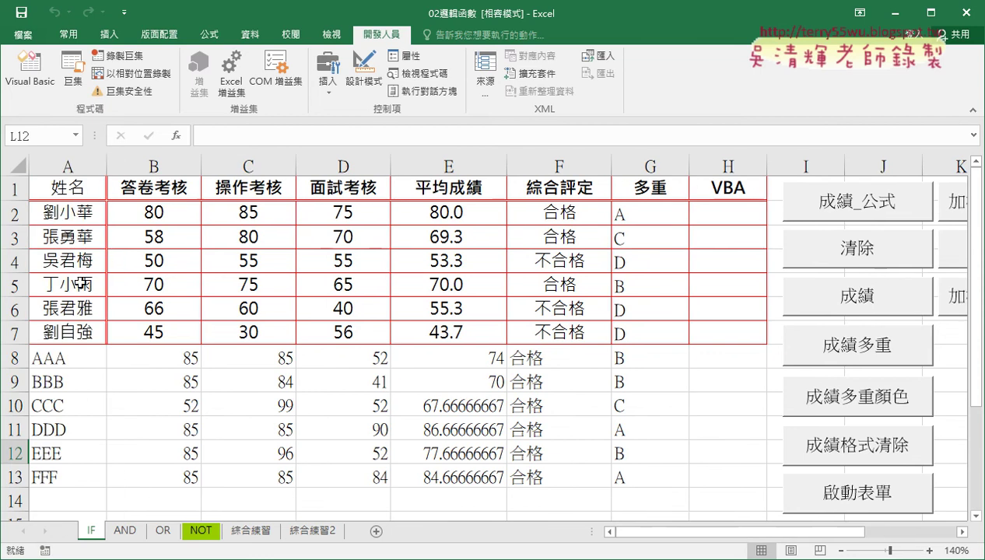
{"action": "left_click_drag", "start_coordinate": [69, 188], "coordinate": [56, 478]}
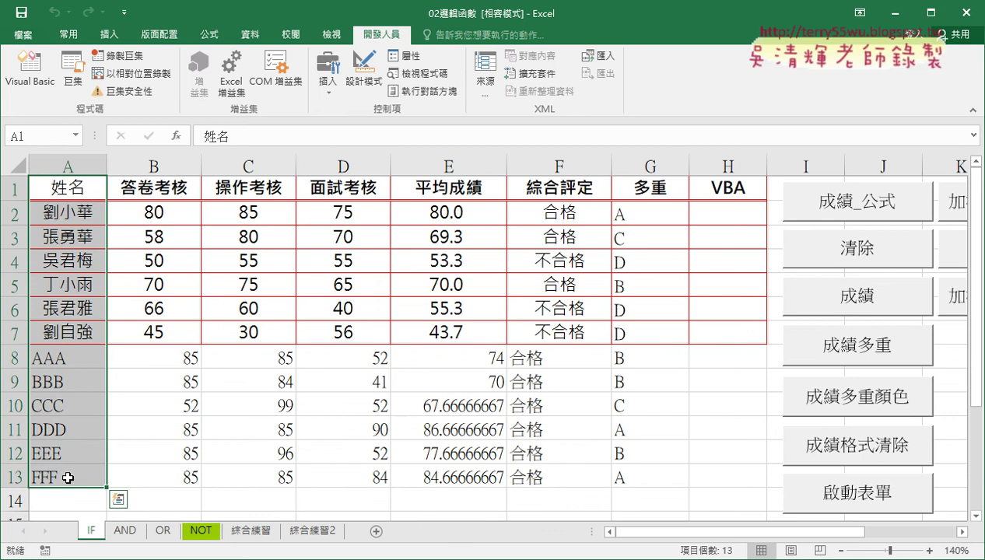
- Open the 加框線_實線紅色 macro via Assign Macro > Edit and add an indented blank line after its header
{"action": "right_click", "coordinate": [951, 193]}
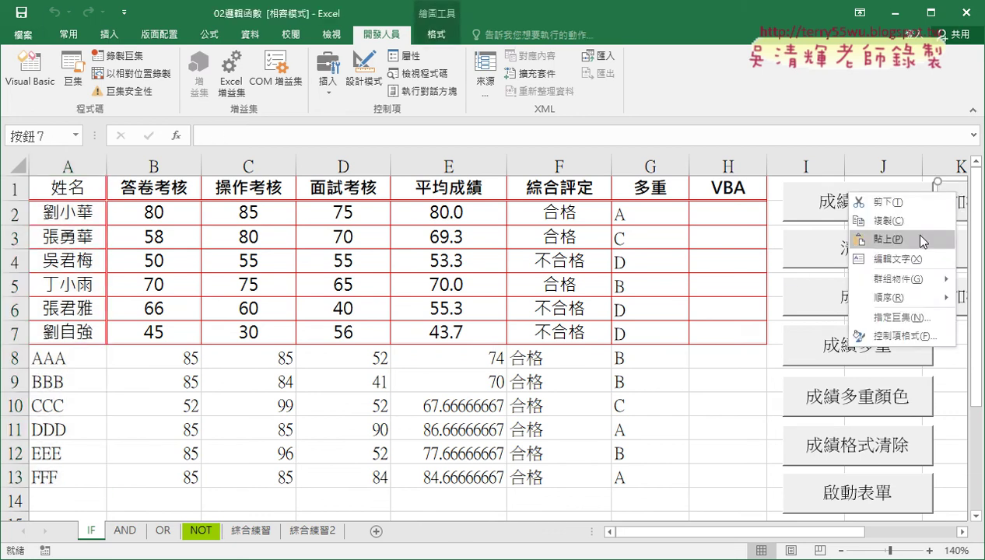
{"action": "left_click", "coordinate": [903, 318]}
{"action": "left_click", "coordinate": [938, 205]}
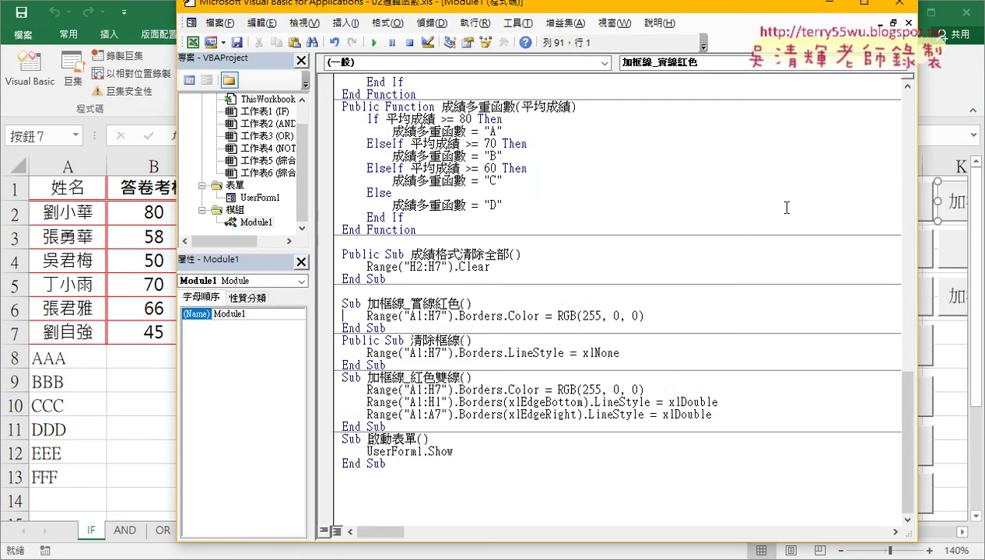
{"action": "left_click", "coordinate": [502, 302]}
{"action": "key", "text": "Return"}
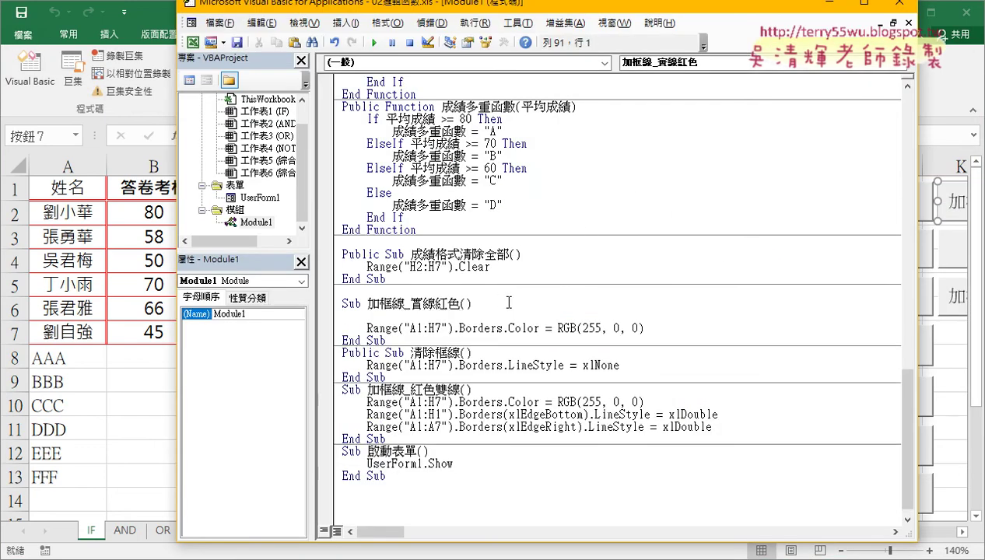
{"action": "key", "text": "Tab"}
{"action": "scroll", "coordinate": [504, 300], "scroll_direction": "up", "scroll_amount": 5}
{"action": "scroll", "coordinate": [509, 301], "scroll_direction": "up", "scroll_amount": 8}
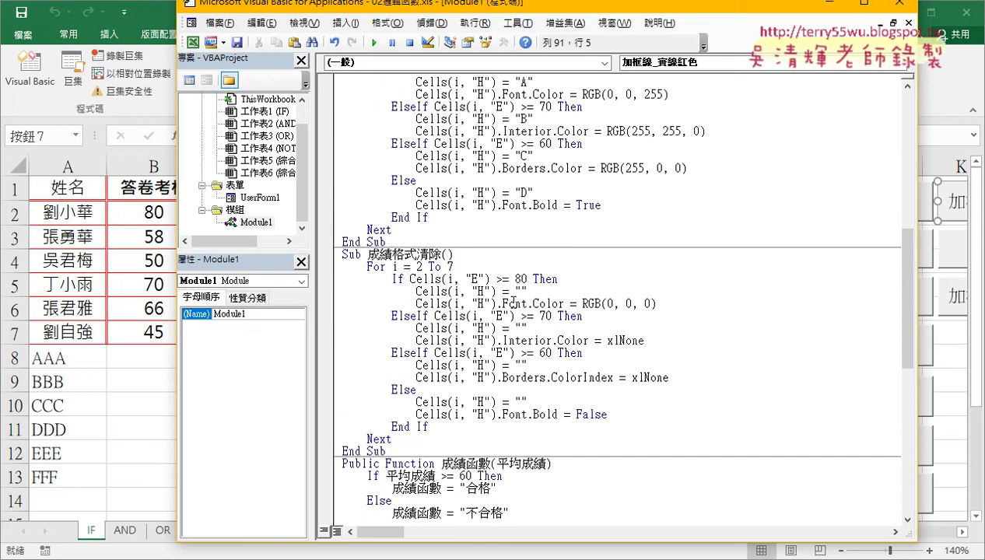
{"action": "scroll", "coordinate": [514, 304], "scroll_direction": "up", "scroll_amount": 2}
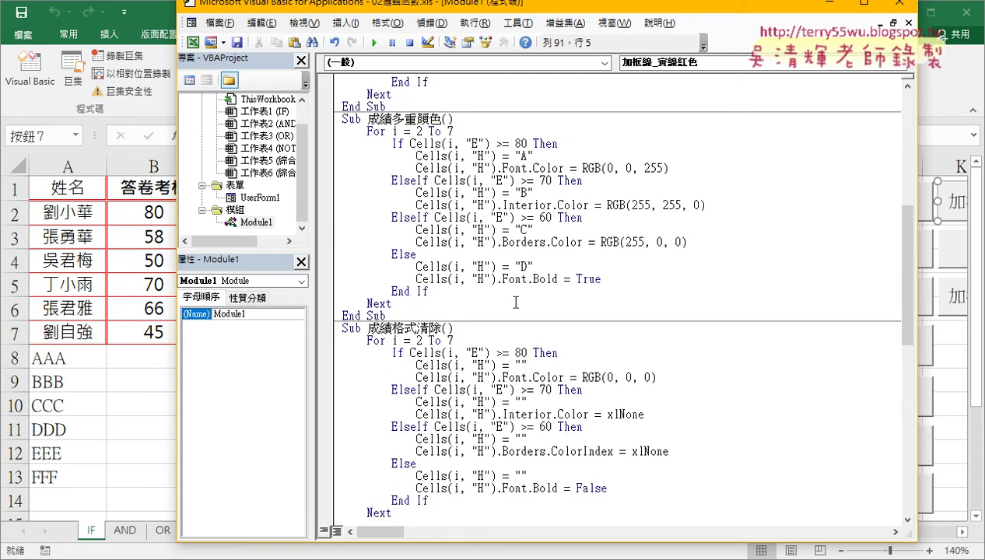
- In UserForm1's 新增 button code, copy the line r = Range("A2").End(xlDown).Row + 1
{"action": "double_click", "coordinate": [269, 205]}
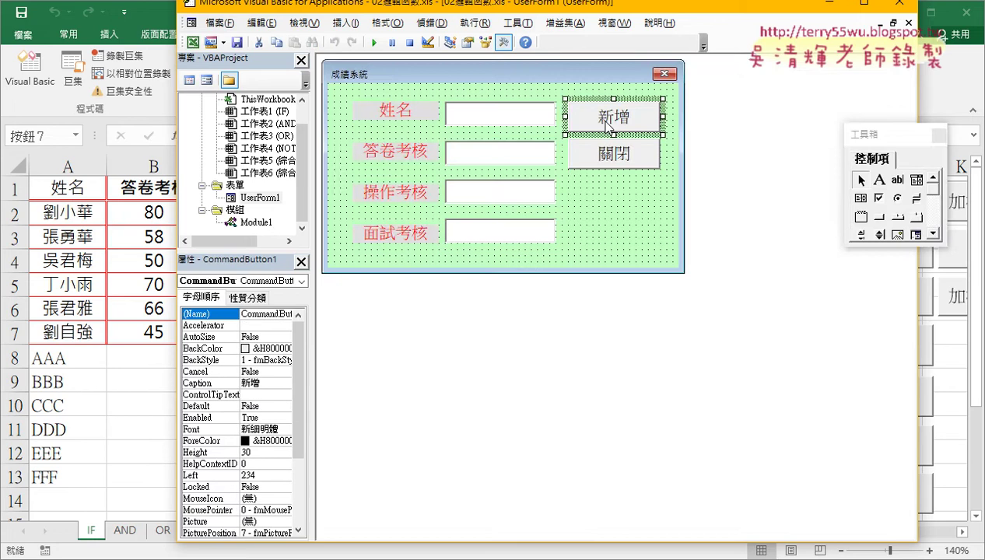
{"action": "double_click", "coordinate": [607, 120]}
{"action": "scroll", "coordinate": [562, 134], "scroll_direction": "down", "scroll_amount": 4}
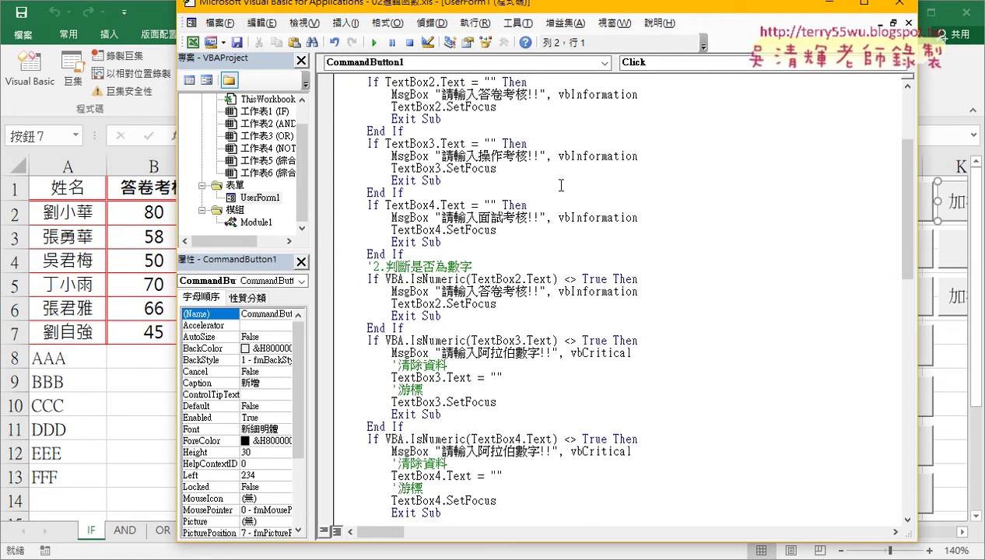
{"action": "scroll", "coordinate": [561, 134], "scroll_direction": "down", "scroll_amount": 8}
{"action": "scroll", "coordinate": [568, 195], "scroll_direction": "down", "scroll_amount": 5}
{"action": "scroll", "coordinate": [571, 244], "scroll_direction": "down", "scroll_amount": 3}
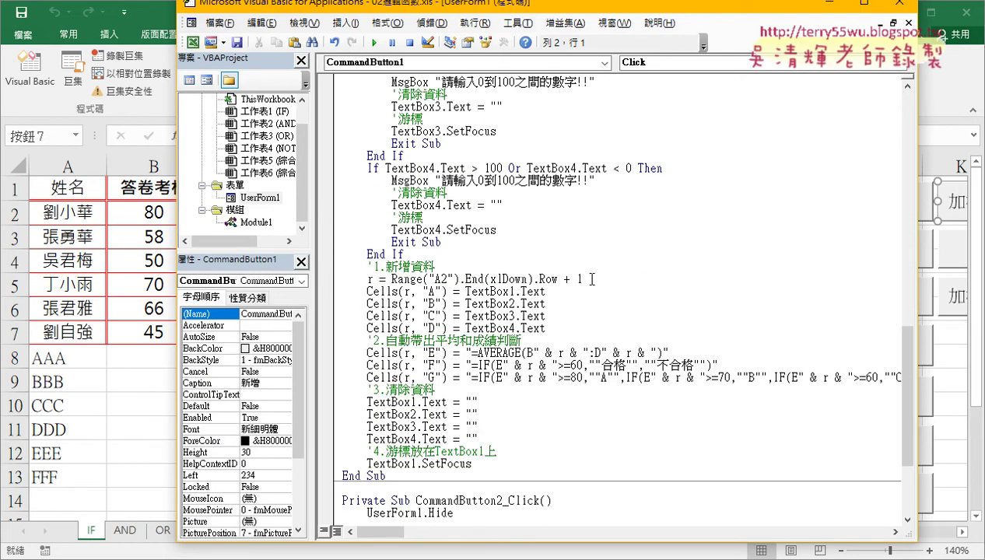
{"action": "left_click_drag", "start_coordinate": [585, 278], "coordinate": [303, 278]}
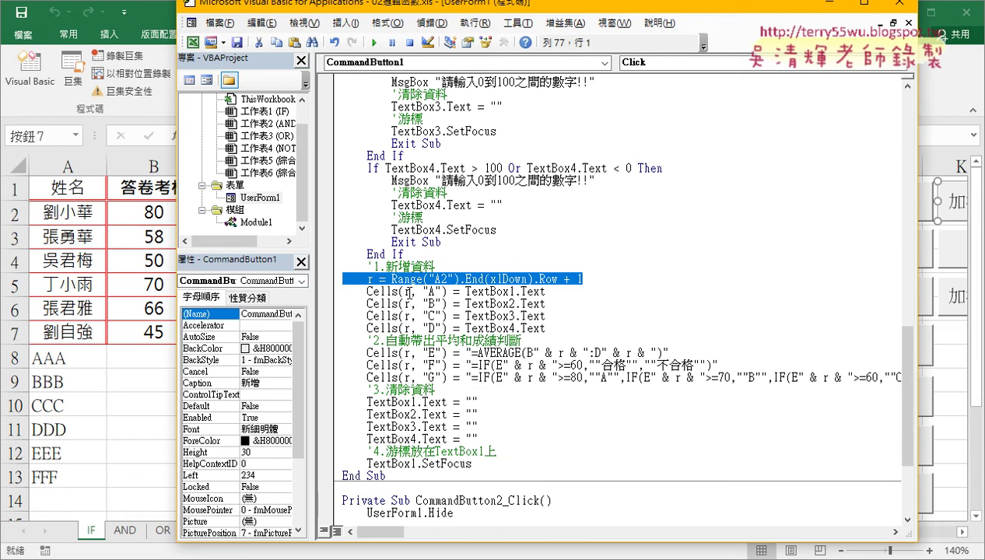
{"action": "right_click", "coordinate": [445, 283]}
{"action": "left_click", "coordinate": [479, 311]}
- Select A14:E14, the first empty row, then open Module1 in the VBA editor
{"action": "left_click", "coordinate": [50, 478]}
{"action": "left_click_drag", "start_coordinate": [52, 506], "coordinate": [483, 506]}
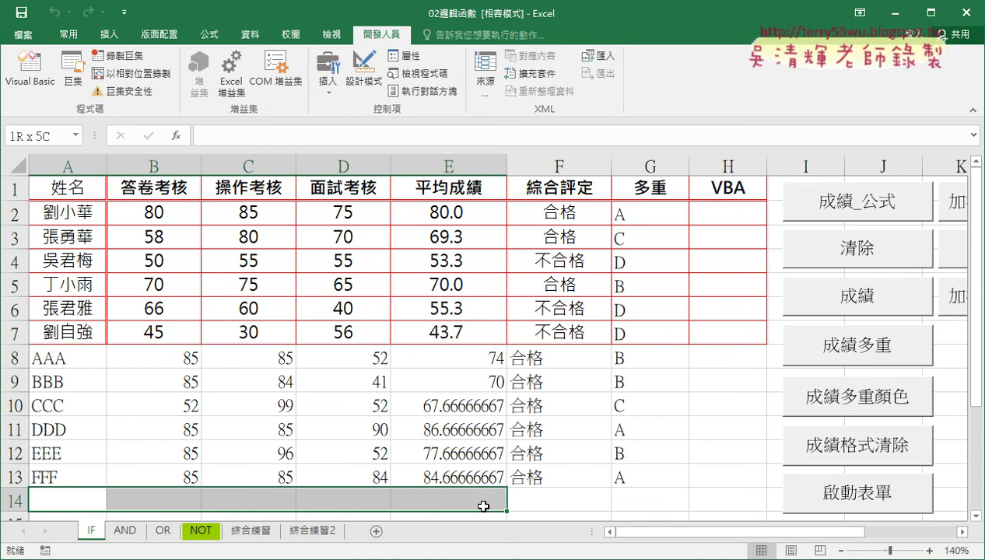
{"action": "left_click", "coordinate": [31, 64]}
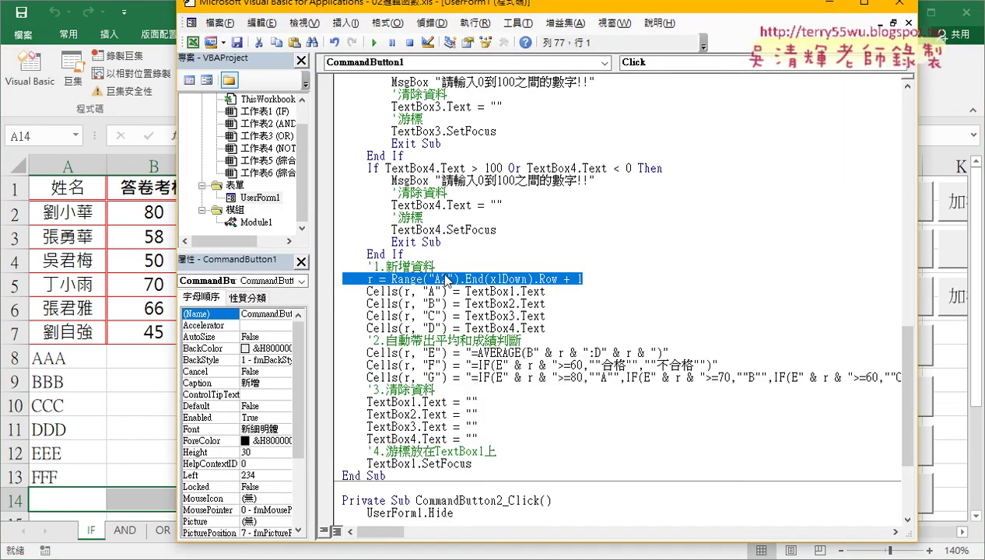
{"action": "double_click", "coordinate": [257, 223]}
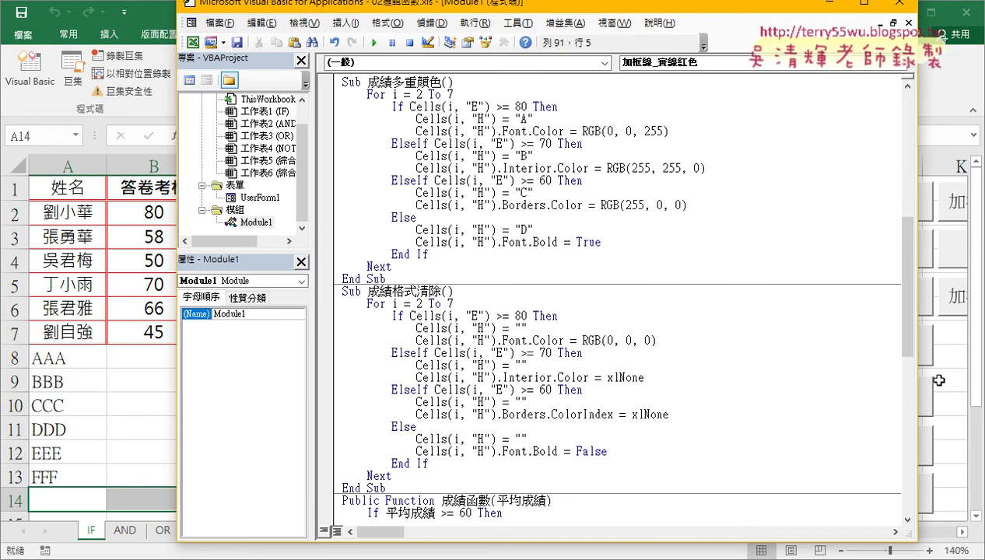
- Reopen the 加框線_實線紅色 macro code from the 加框線 button's Assign Macro > Edit
{"action": "left_click", "coordinate": [939, 381]}
{"action": "right_click", "coordinate": [948, 208]}
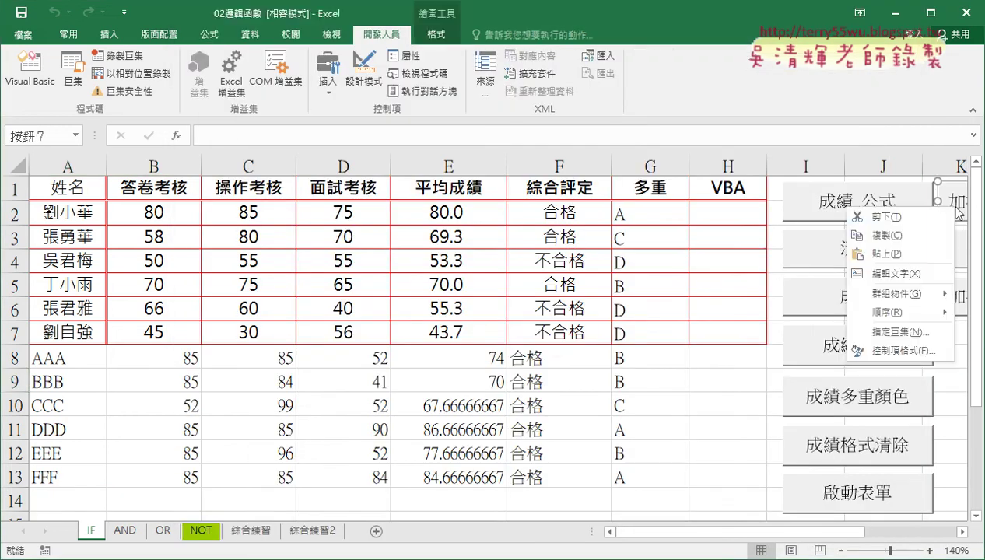
{"action": "left_click", "coordinate": [919, 332]}
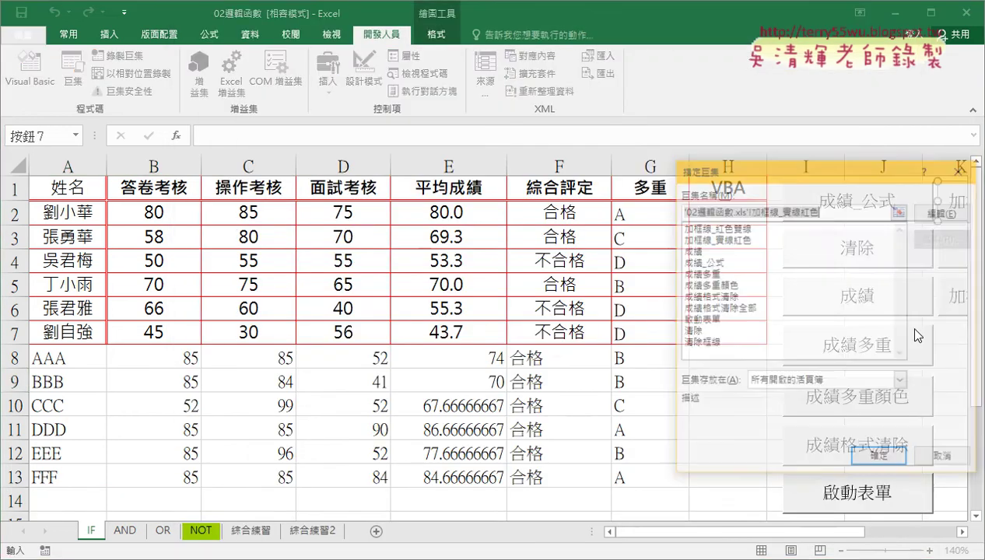
{"action": "left_click", "coordinate": [949, 214]}
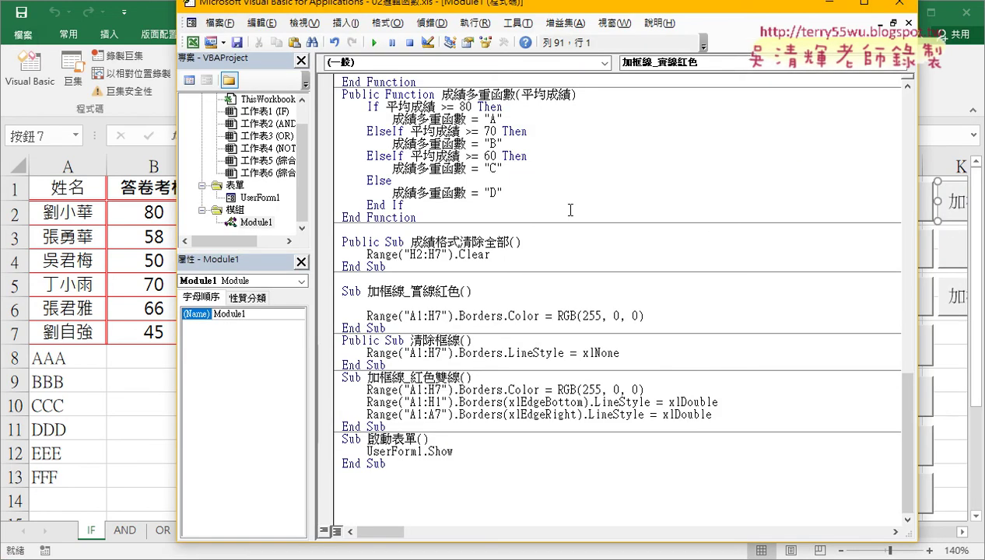
- Add the line r = Range("A2").End(xlDown).Row inside 加框線_實線紅色, without the + 1
{"action": "left_click", "coordinate": [396, 305]}
{"action": "key", "text": "Tab"}
{"action": "type", "text": "r = Range(\"A2\").End(xlDown).Row + 1"}
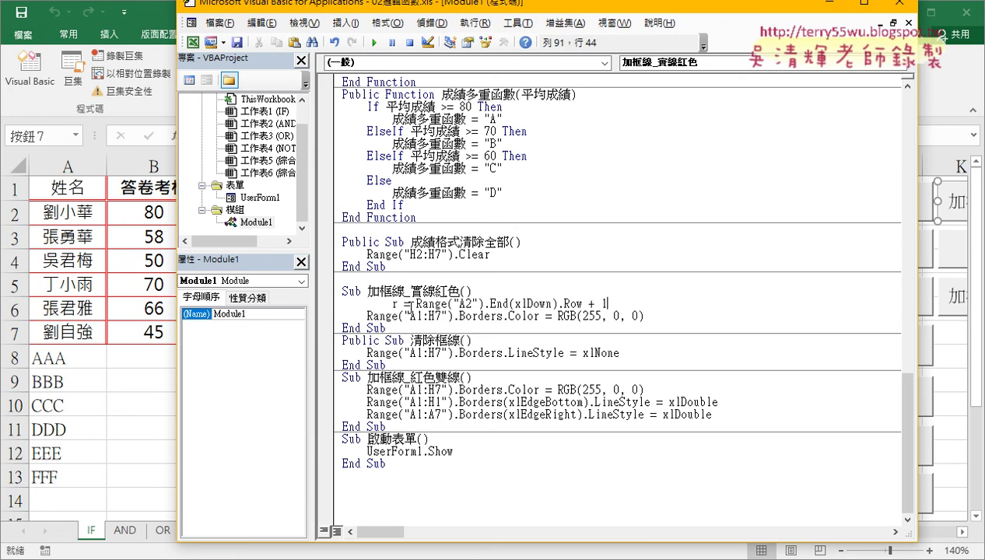
{"action": "left_click", "coordinate": [395, 304]}
{"action": "key", "text": "BackSpace"}
{"action": "key", "text": "BackSpace"}
{"action": "key", "text": "BackSpace"}
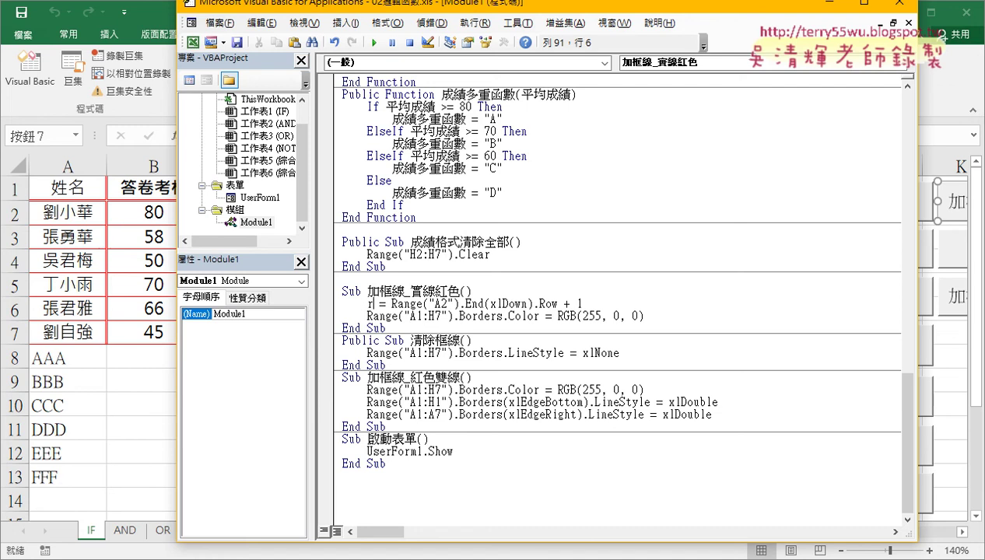
{"action": "key", "text": "Right"}
{"action": "key", "text": "Right"}
{"action": "key", "text": "Right"}
{"action": "key", "text": "Right"}
{"action": "key", "text": "Right"}
{"action": "key", "text": "Right"}
{"action": "key", "text": "Right"}
{"action": "key", "text": "Right"}
{"action": "key", "text": "Right"}
{"action": "key", "text": "Delete"}
{"action": "key", "text": "Delete"}
- Change the border range from Range("A1:H7") to Range("A1:H" & r)
{"action": "left_click_drag", "start_coordinate": [441, 315], "coordinate": [434, 316]}
{"action": "mouse_move", "coordinate": [439, 315]}
{"action": "left_mouse_down"}
{"action": "mouse_move", "coordinate": [400, 315]}
{"action": "mouse_move", "coordinate": [435, 315]}
{"action": "left_mouse_up"}
{"action": "left_click", "coordinate": [442, 315]}
{"action": "type", "text": "1"}
{"action": "left_click", "coordinate": [438, 315]}
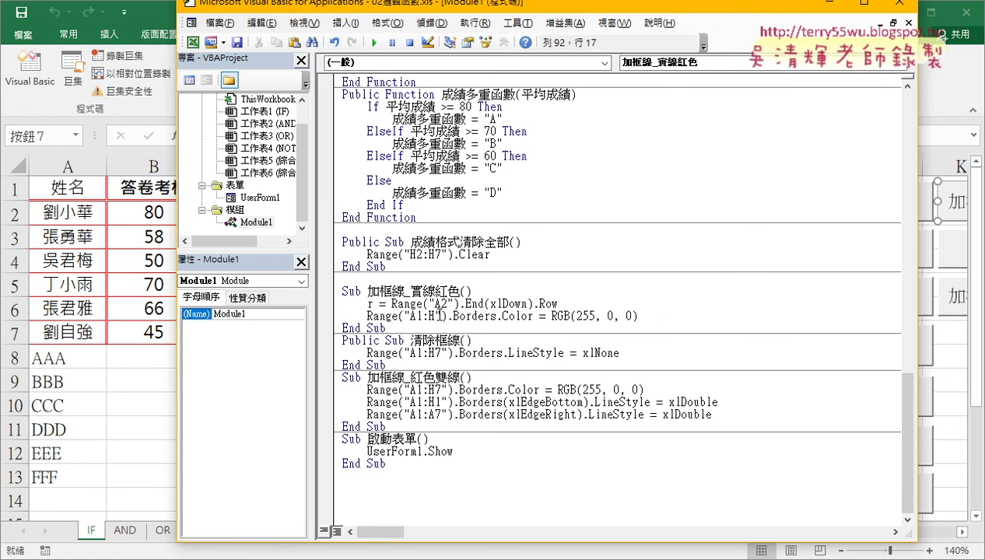
{"action": "left_click", "coordinate": [441, 315]}
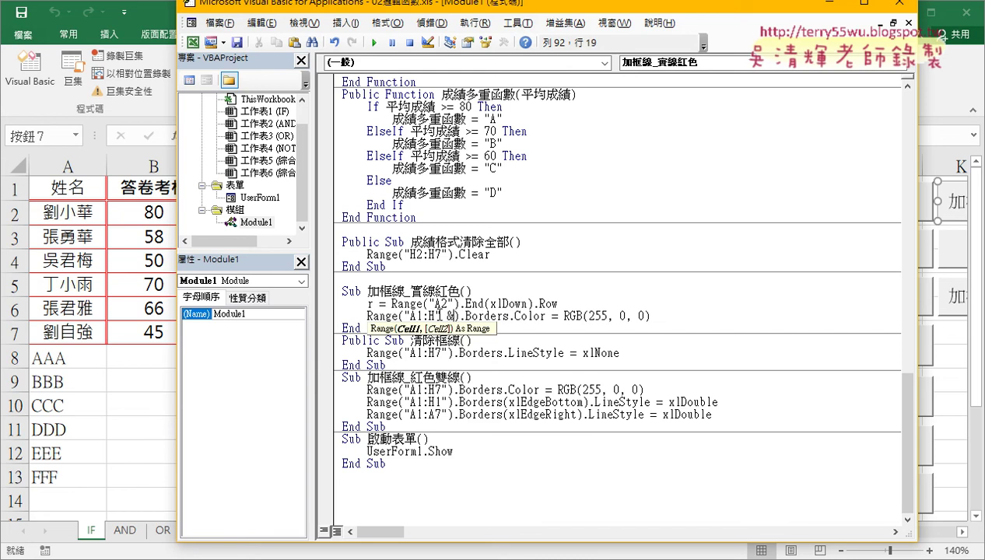
{"action": "type", "text": "& "}
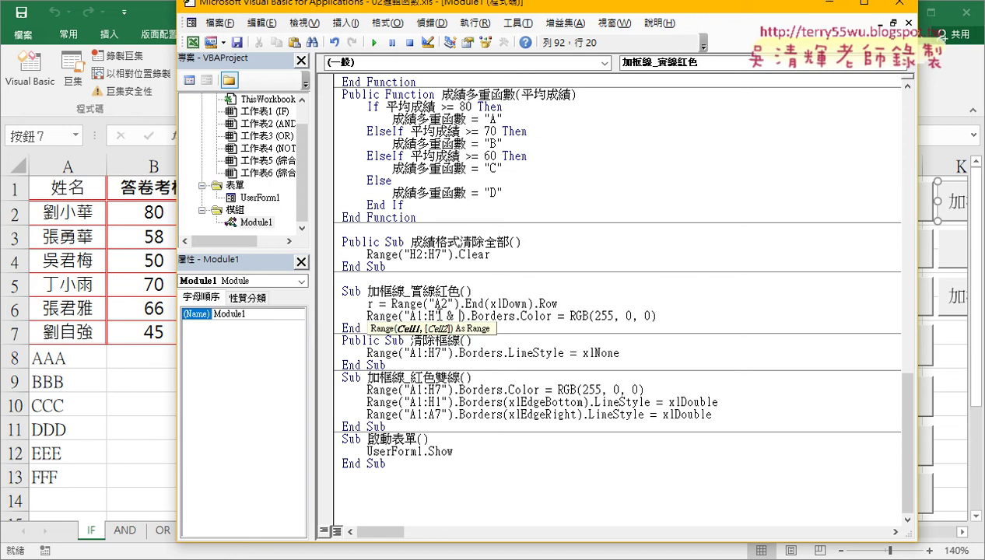
{"action": "type", "text": "r"}
{"action": "key", "text": "Left"}
{"action": "key", "text": "Left"}
{"action": "key", "text": "Left"}
{"action": "key", "text": "BackSpace"}
{"action": "type", "text": "\""}
{"action": "left_click", "coordinate": [583, 193]}
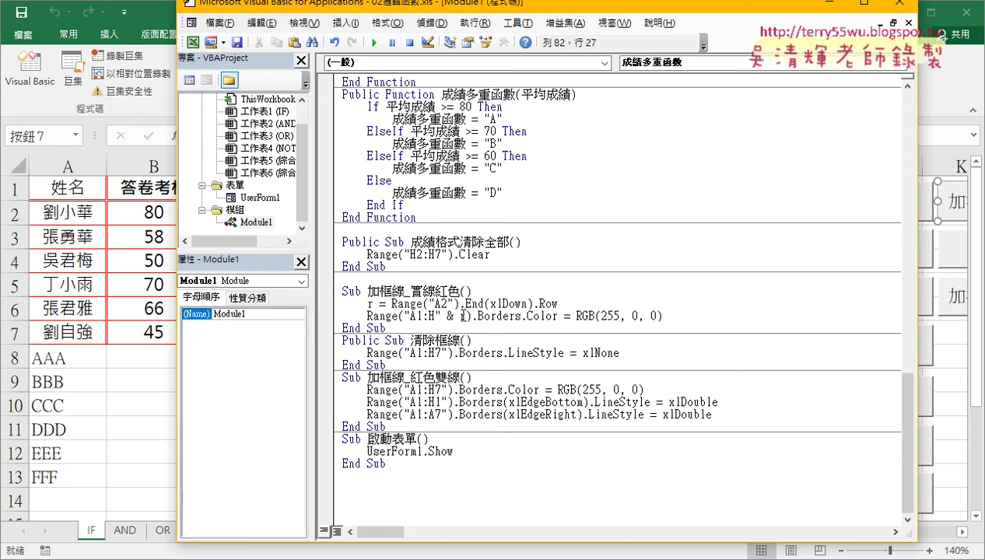
{"action": "left_click_drag", "start_coordinate": [466, 316], "coordinate": [442, 315]}
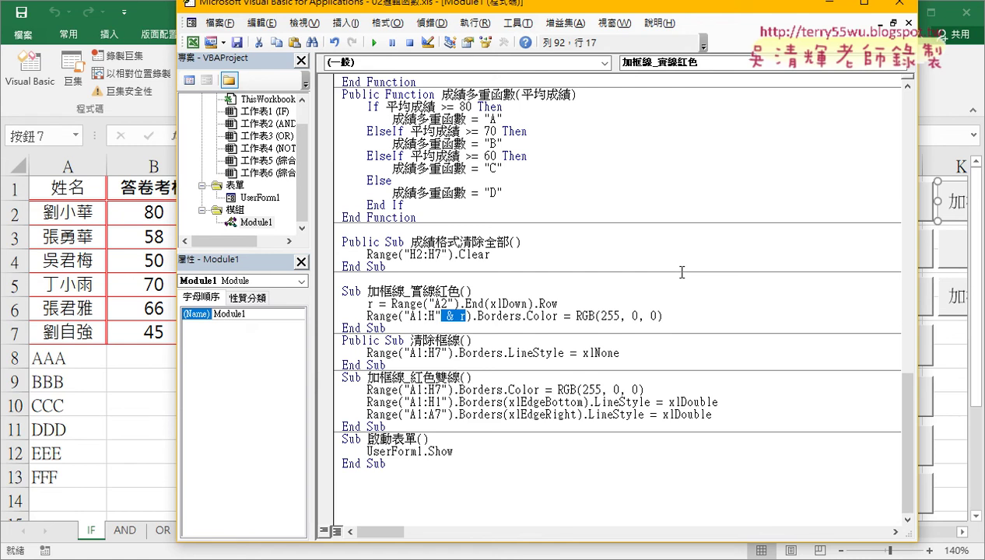
{"action": "key", "text": "ctrl+z"}
{"action": "key", "text": "ctrl+z"}
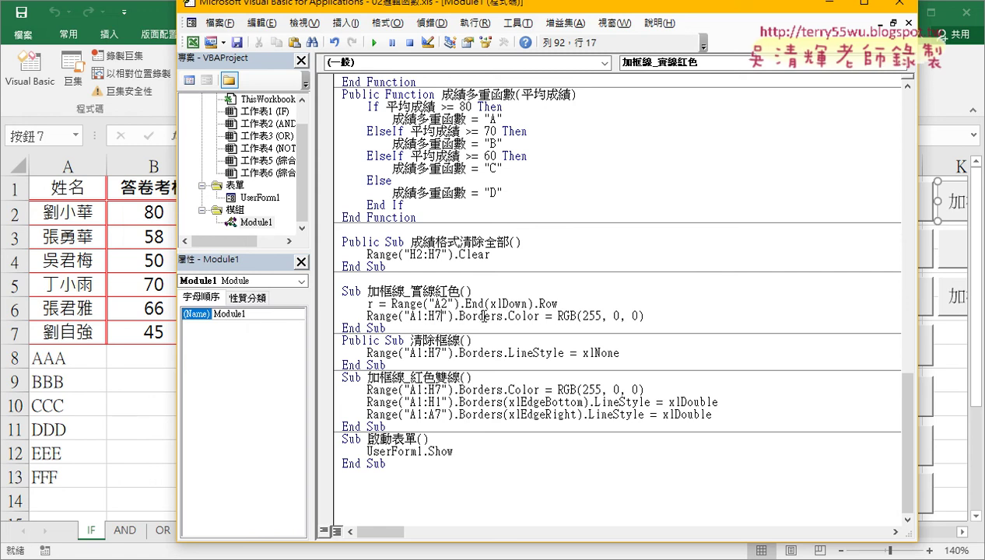
{"action": "left_click_drag", "start_coordinate": [442, 315], "coordinate": [435, 314]}
{"action": "type", "text": "\"\""}
{"action": "key", "text": "Left"}
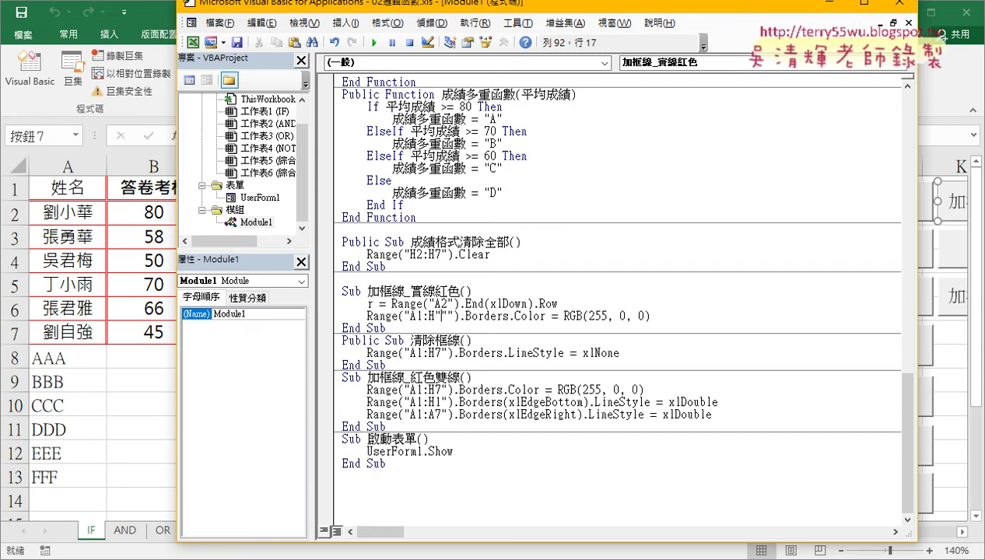
{"action": "type", "text": "&&"}
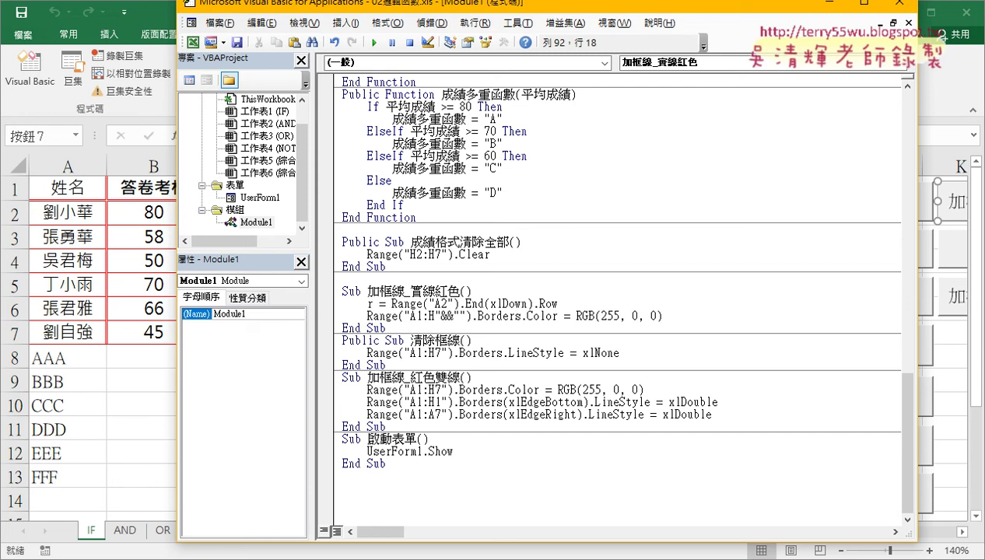
{"action": "type", "text": "r"}
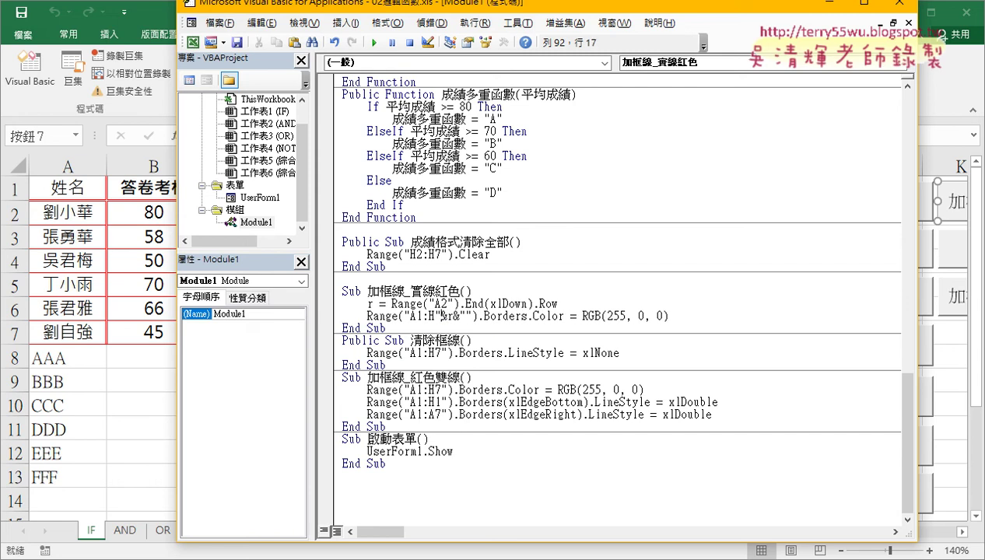
{"action": "key", "text": "Right"}
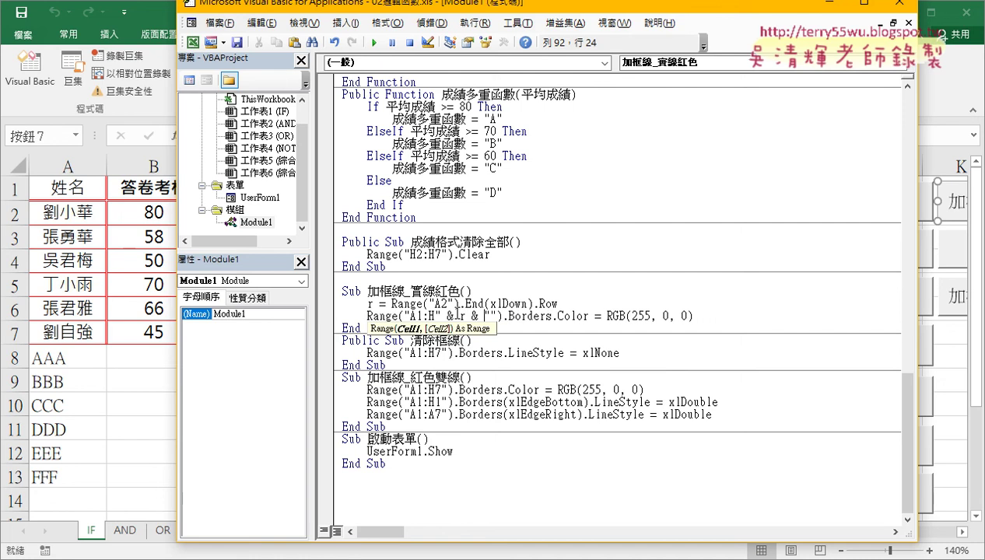
{"action": "left_click", "coordinate": [457, 315]}
{"action": "left_click", "coordinate": [495, 315]}
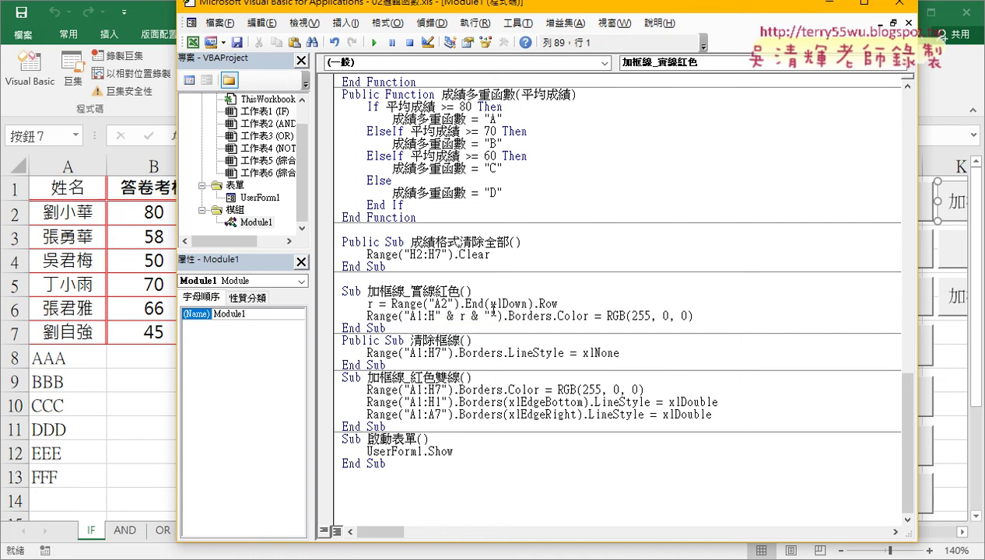
{"action": "left_click_drag", "start_coordinate": [495, 315], "coordinate": [465, 315]}
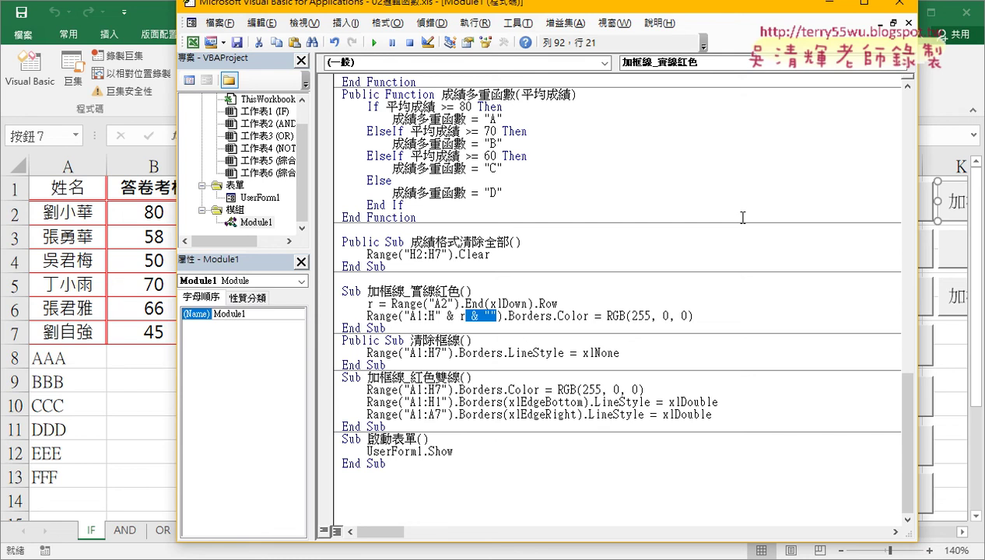
{"action": "key", "text": "Delete"}
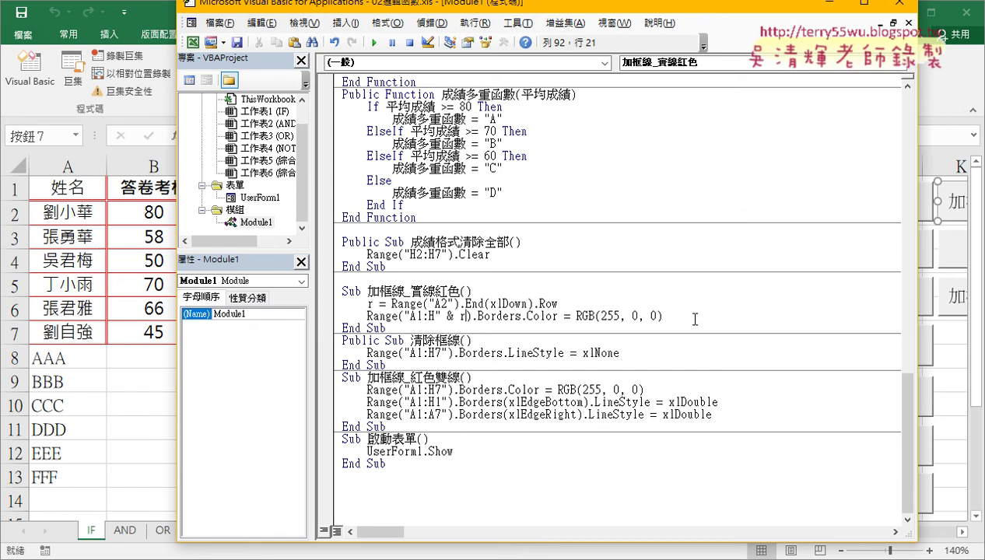
{"action": "left_click", "coordinate": [632, 352]}
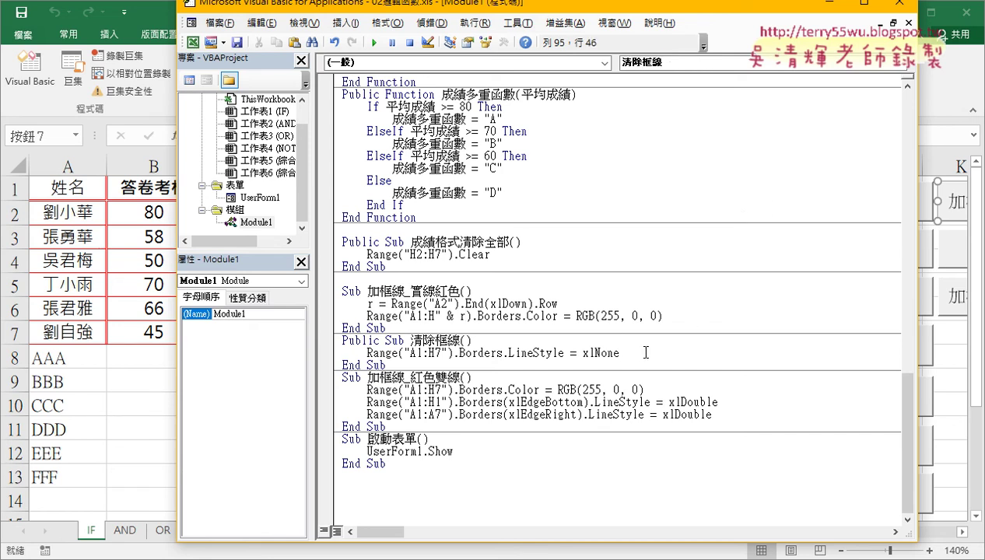
- In 清除框線, add the r last-row line and change its range to "A1:H" & r
{"action": "key", "text": "Up"}
{"action": "key", "text": "End"}
{"action": "key", "text": "Return"}
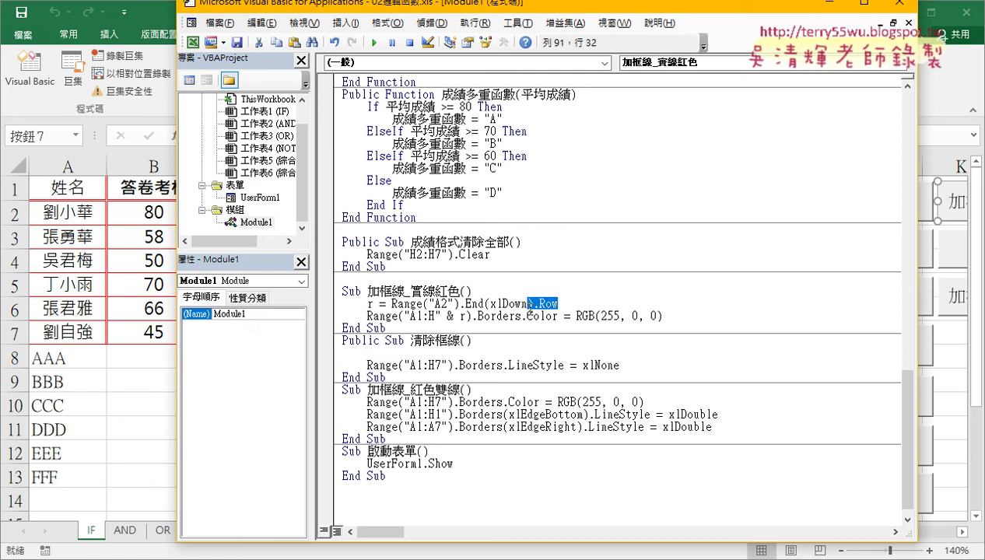
{"action": "mouse_move", "coordinate": [557, 304]}
{"action": "left_mouse_down"}
{"action": "mouse_move", "coordinate": [327, 304]}
{"action": "mouse_move", "coordinate": [349, 364]}
{"action": "mouse_move", "coordinate": [348, 356]}
{"action": "left_mouse_up"}
{"action": "left_click", "coordinate": [433, 365]}
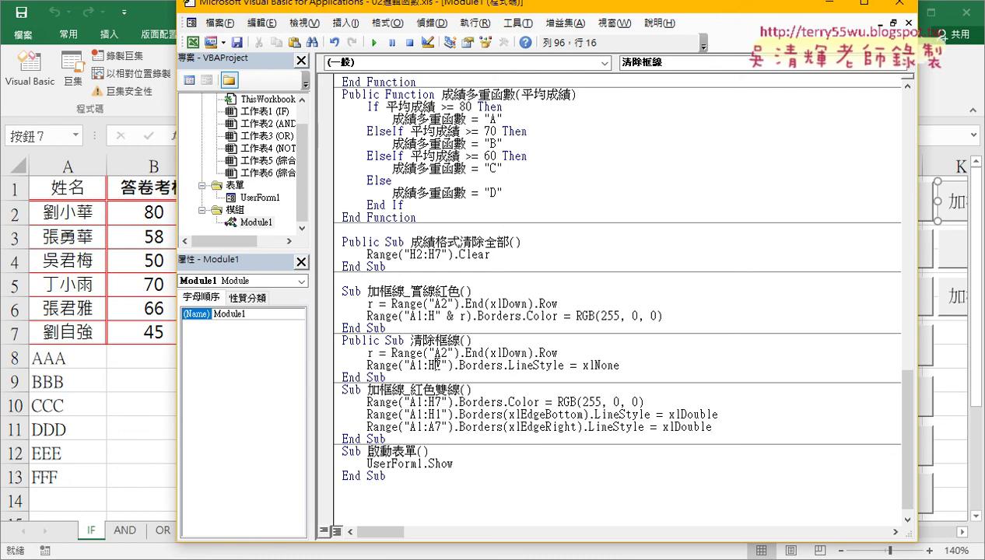
{"action": "key", "text": "Delete"}
{"action": "key", "text": "Right"}
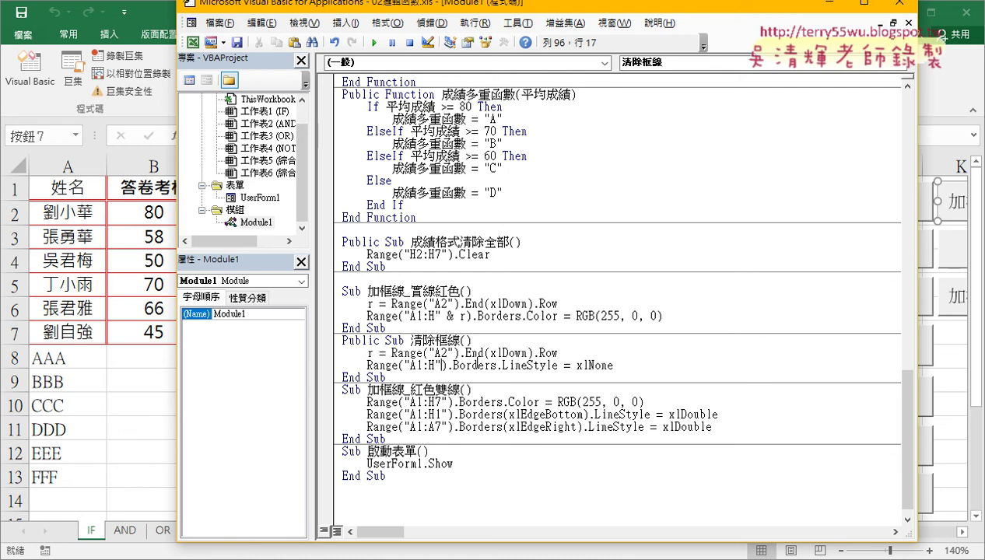
{"action": "type", "text": "& "}
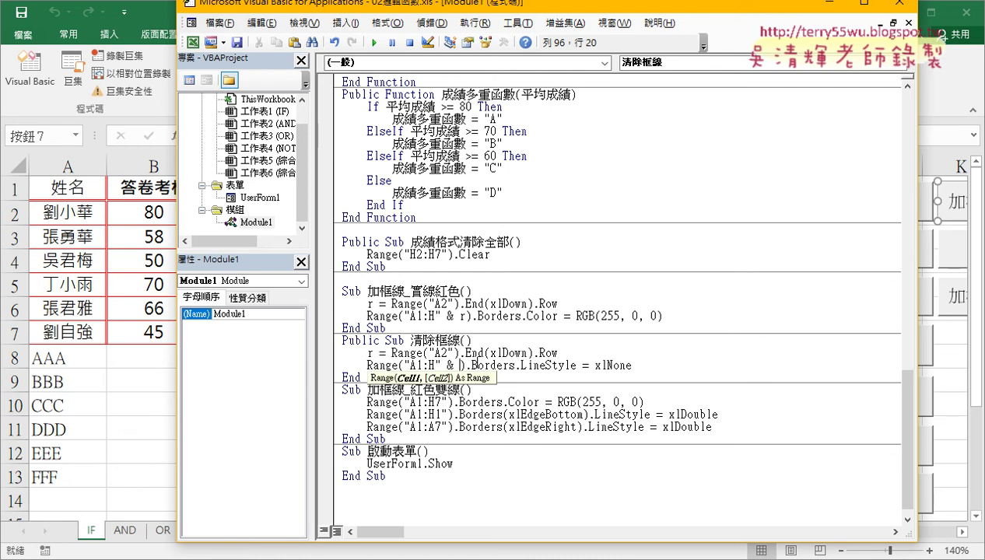
{"action": "type", "text": "r"}
{"action": "left_click", "coordinate": [709, 310]}
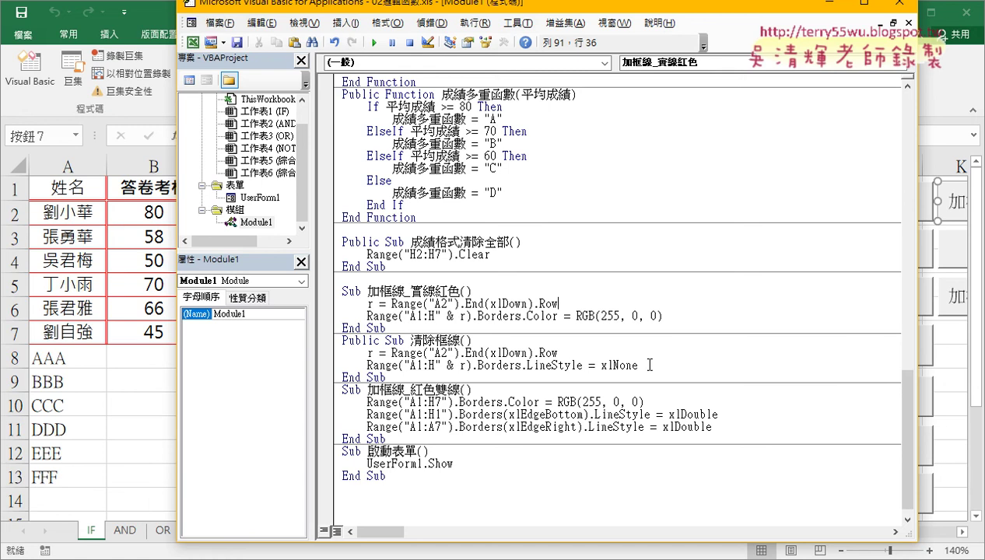
- Add the r = Range("A2").End(xlDown).Row line under the 加框線_紅色雙線 header
{"action": "scroll", "coordinate": [650, 366], "scroll_direction": "down", "scroll_amount": 1}
{"action": "left_click", "coordinate": [440, 390]}
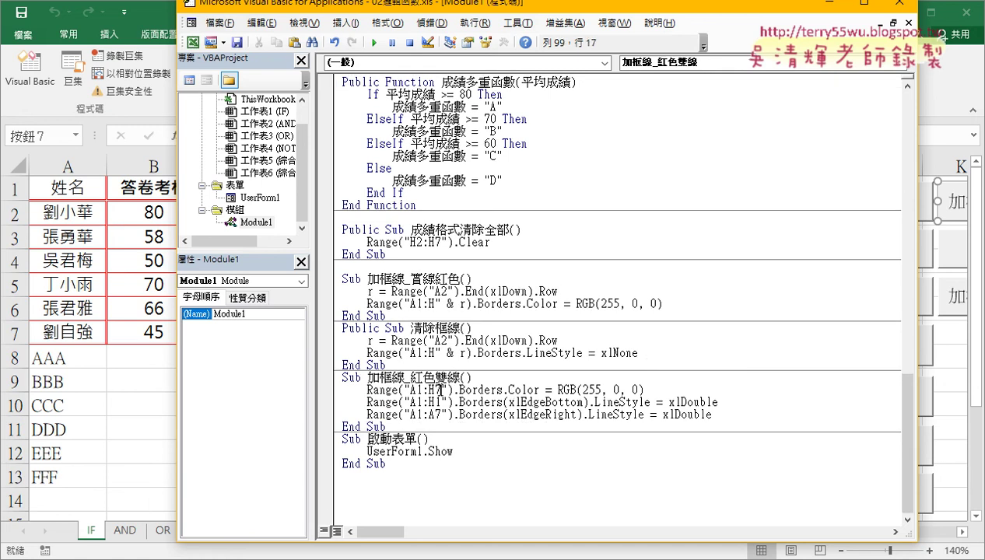
{"action": "left_click_drag", "start_coordinate": [441, 414], "coordinate": [435, 414]}
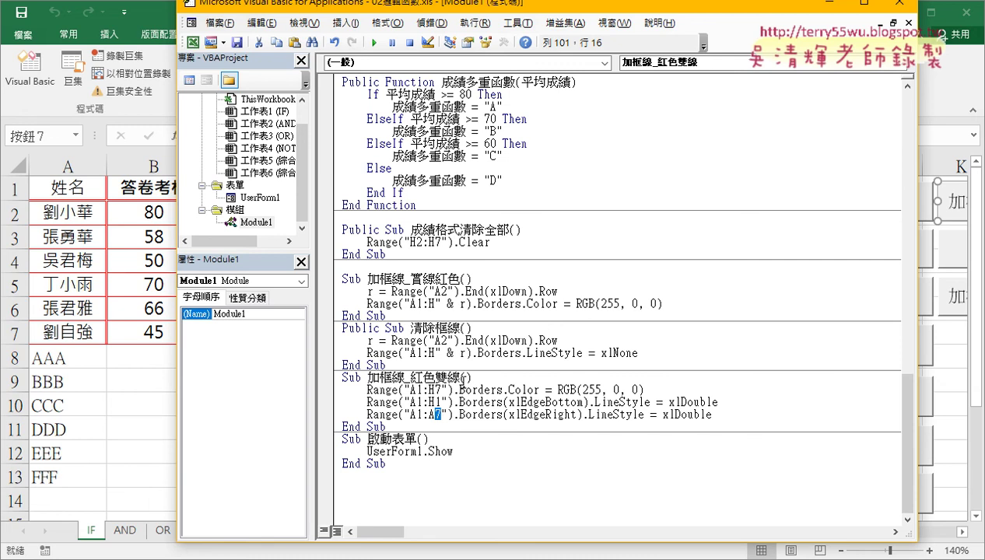
{"action": "left_click", "coordinate": [475, 378]}
{"action": "key", "text": "Return"}
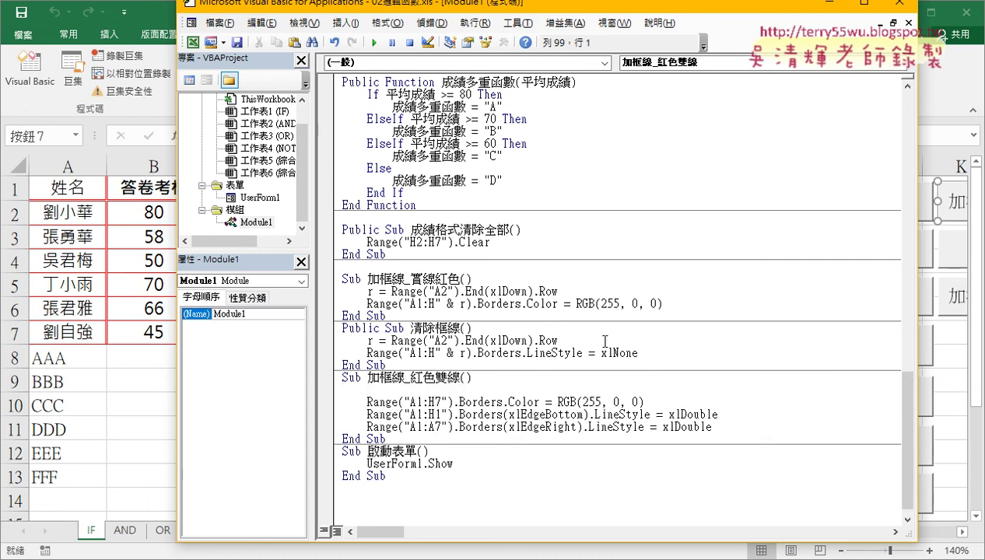
{"action": "left_click_drag", "start_coordinate": [604, 341], "coordinate": [284, 342]}
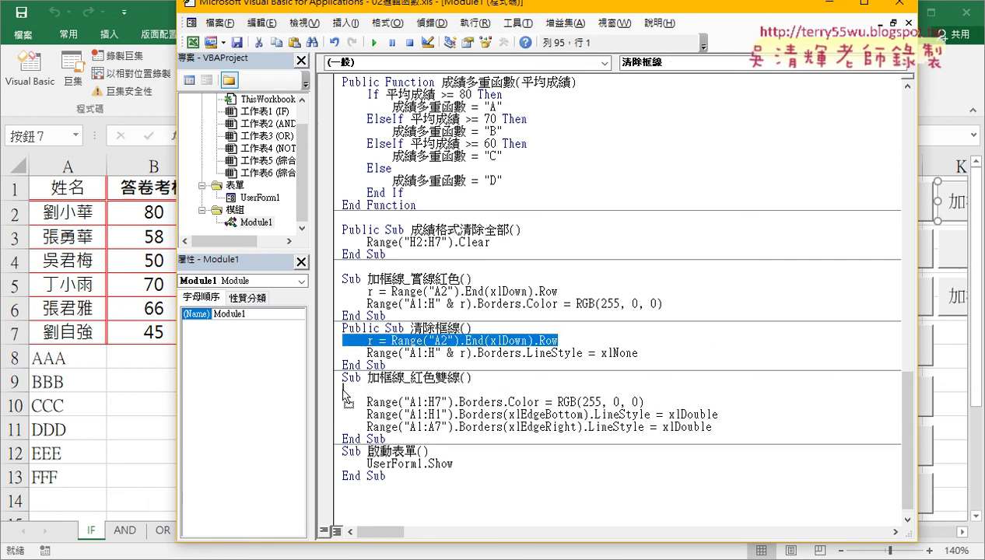
{"action": "left_click_drag", "start_coordinate": [343, 393], "coordinate": [343, 390]}
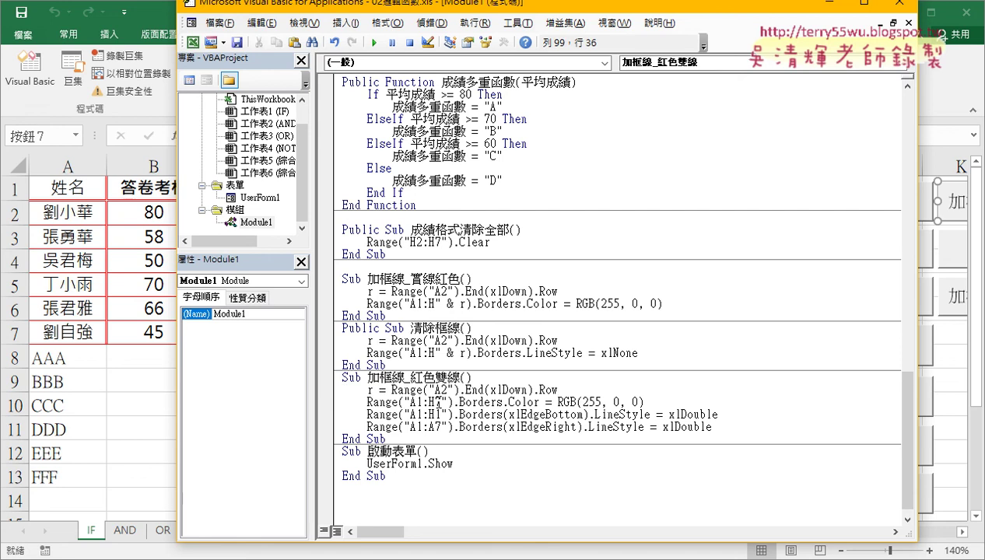
- Change the double-border macro's A1:H7 and A1:A7 ranges to end at row r
{"action": "left_click_drag", "start_coordinate": [434, 402], "coordinate": [441, 402]}
{"action": "key", "text": "Right"}
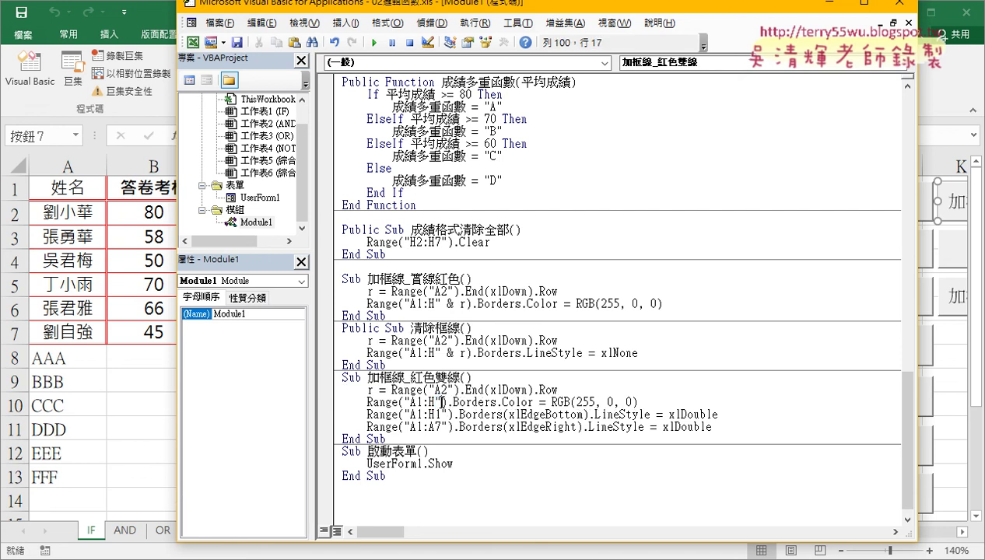
{"action": "type", "text": "&"}
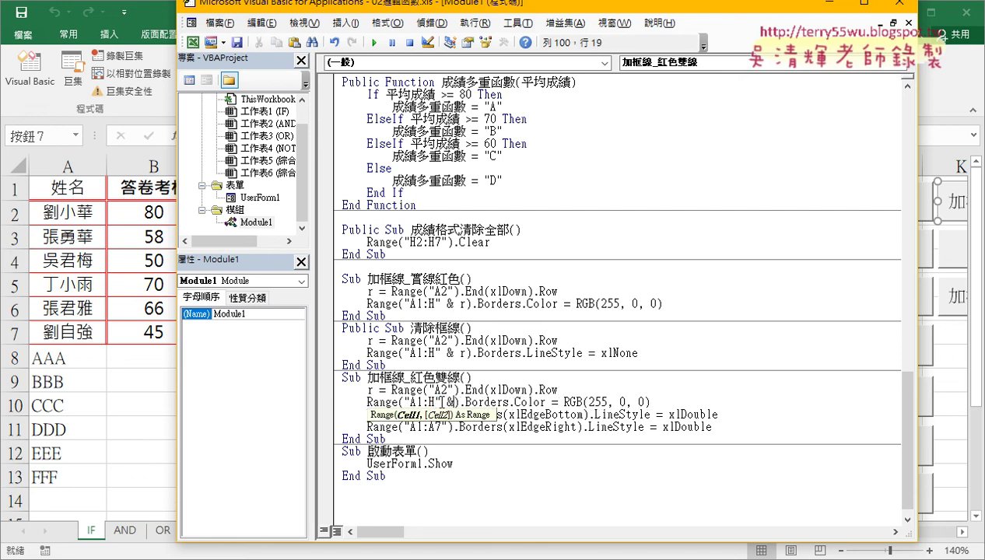
{"action": "type", "text": " r"}
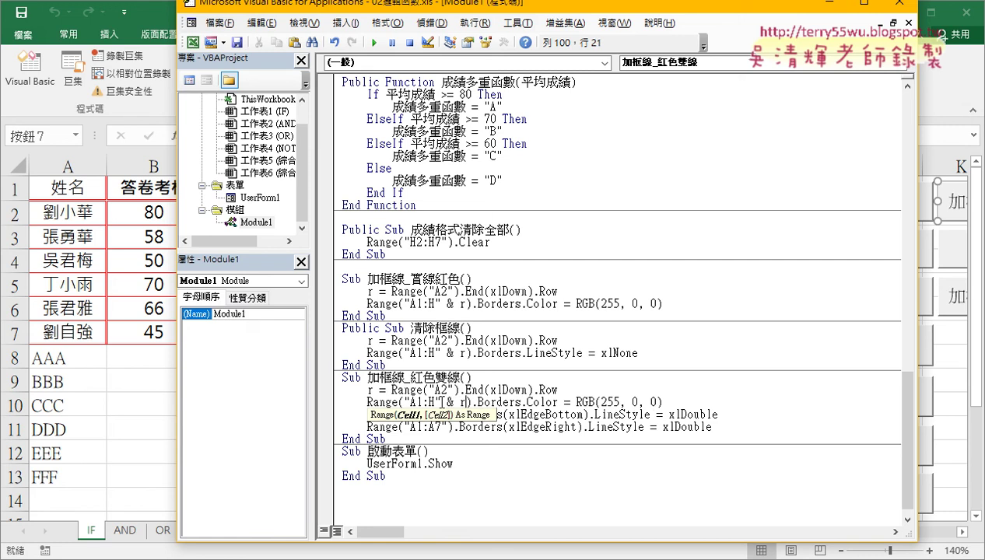
{"action": "left_click_drag", "start_coordinate": [442, 426], "coordinate": [435, 427]}
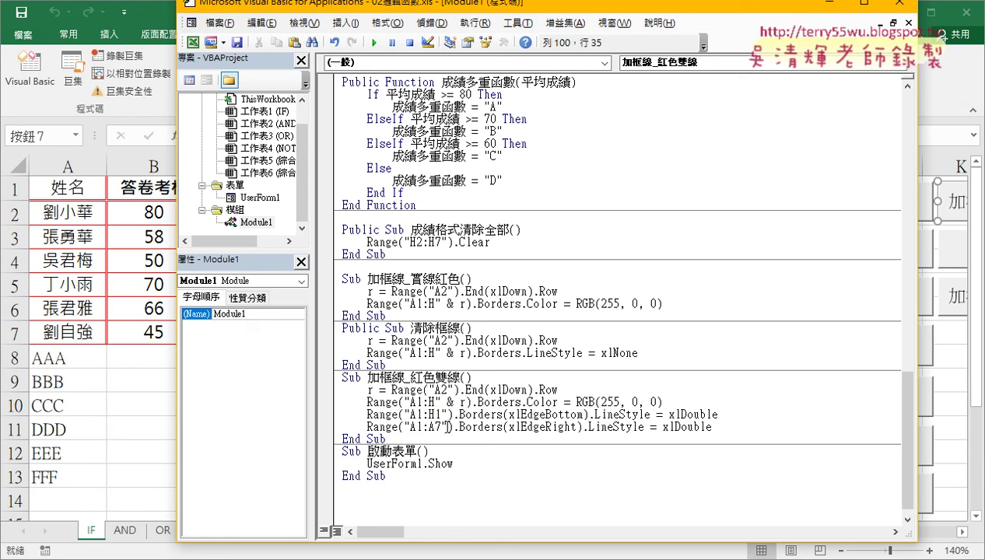
{"action": "key", "text": "BackSpace"}
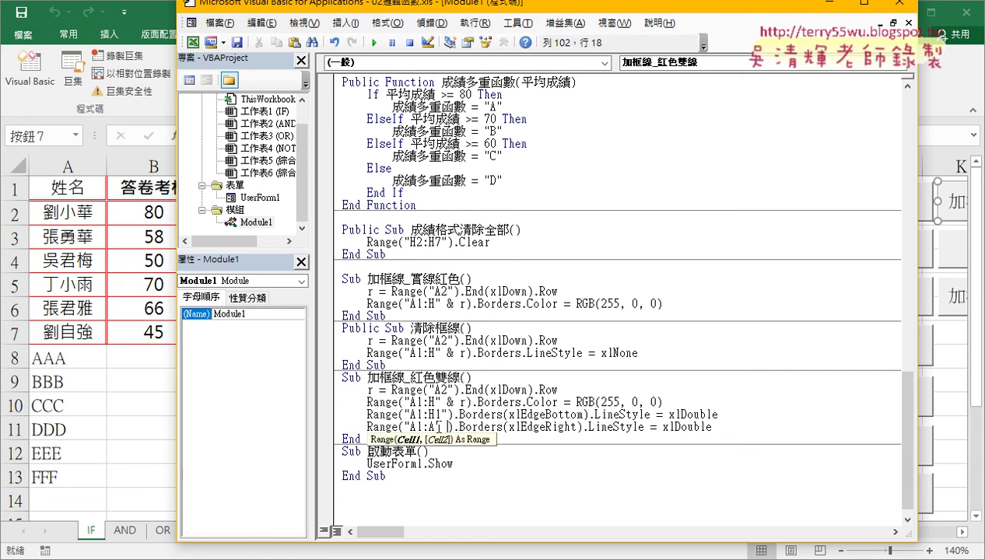
{"action": "type", "text": "& r"}
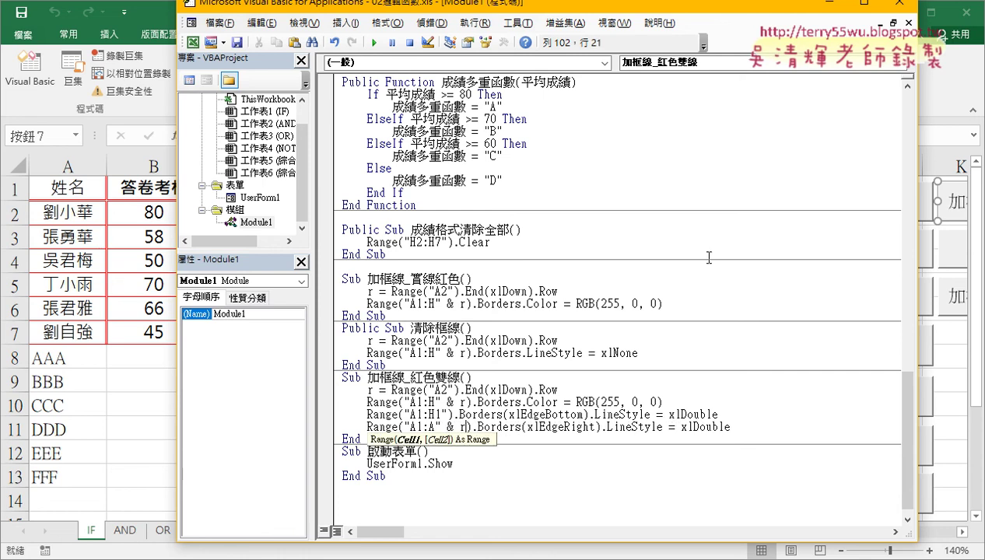
{"action": "left_click", "coordinate": [709, 258]}
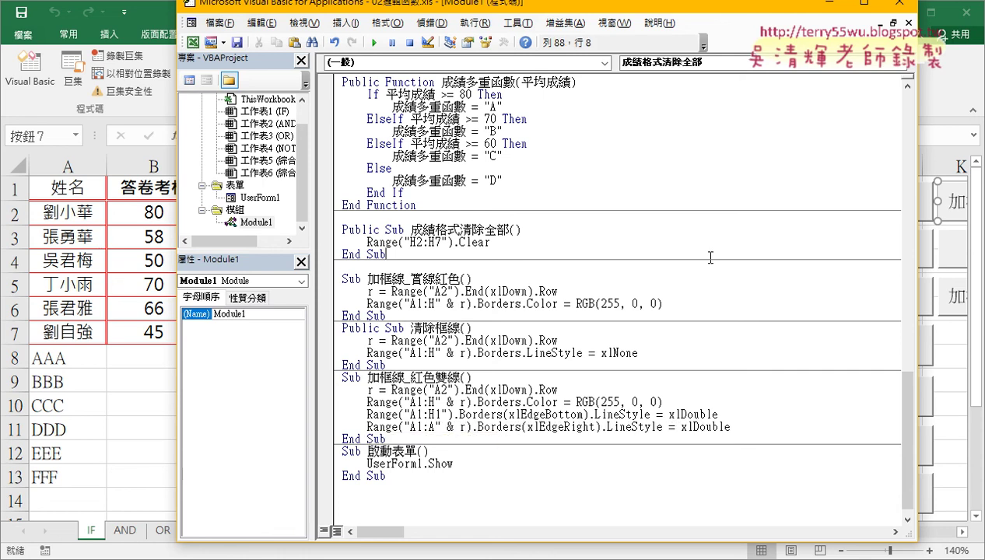
{"action": "left_click", "coordinate": [122, 414]}
- Run the 加框線_實線紅色, 清除框線 and 加框線_紅色雙線 buttons, checking borders reach row 13
{"action": "left_click_drag", "start_coordinate": [732, 531], "coordinate": [801, 532]}
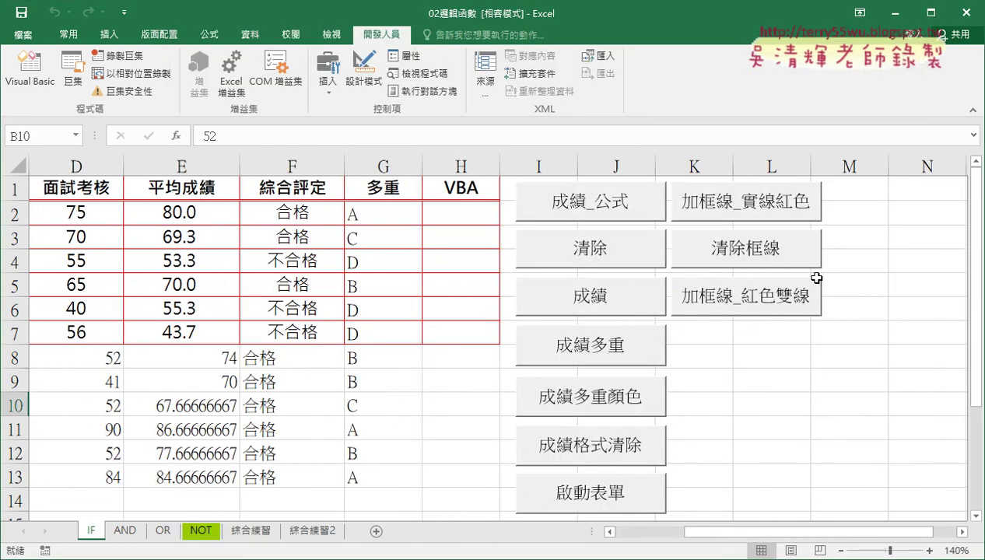
{"action": "left_click", "coordinate": [739, 201]}
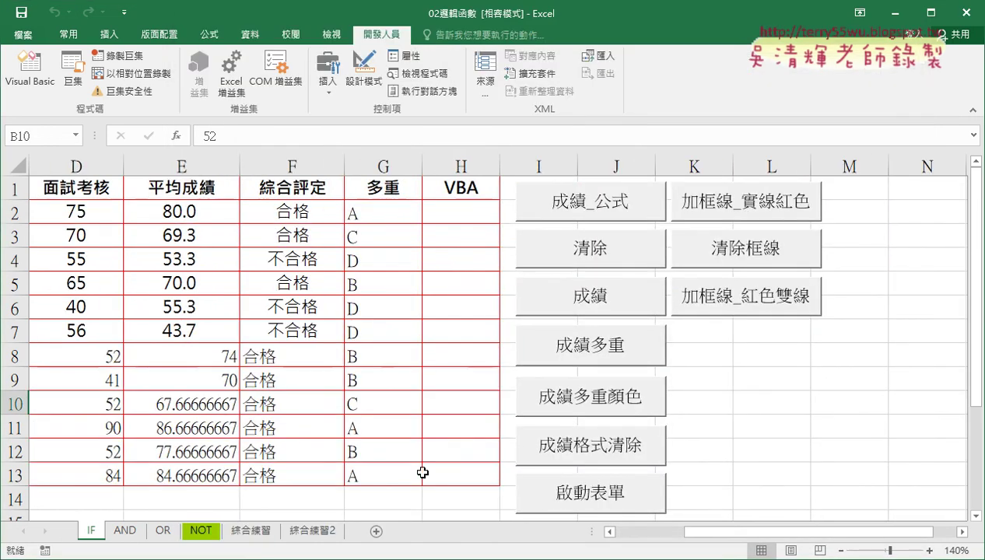
{"action": "mouse_move", "coordinate": [701, 533]}
{"action": "left_mouse_down"}
{"action": "mouse_move", "coordinate": [628, 535]}
{"action": "mouse_move", "coordinate": [674, 536]}
{"action": "left_mouse_up"}
{"action": "left_click", "coordinate": [834, 250]}
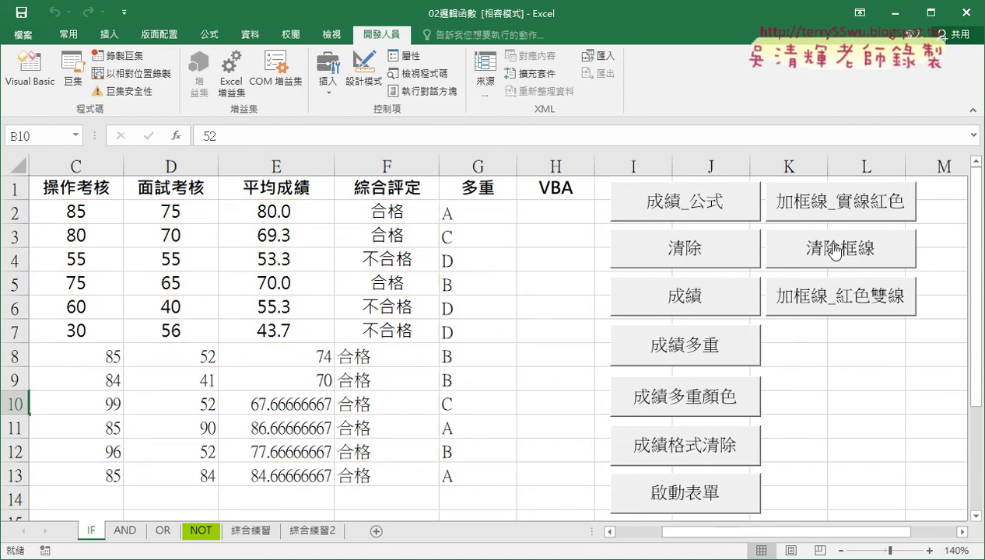
{"action": "left_click", "coordinate": [823, 305]}
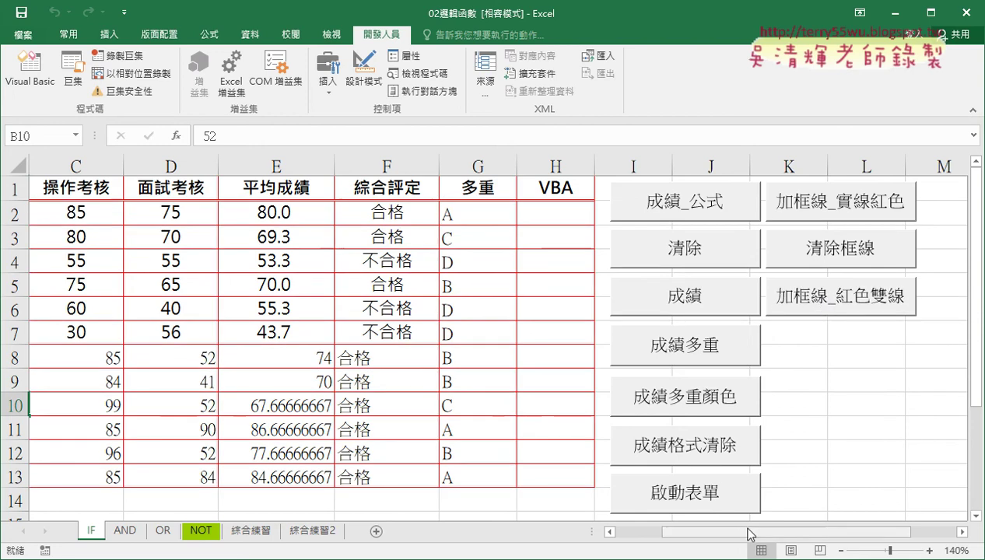
{"action": "left_click_drag", "start_coordinate": [748, 539], "coordinate": [660, 538]}
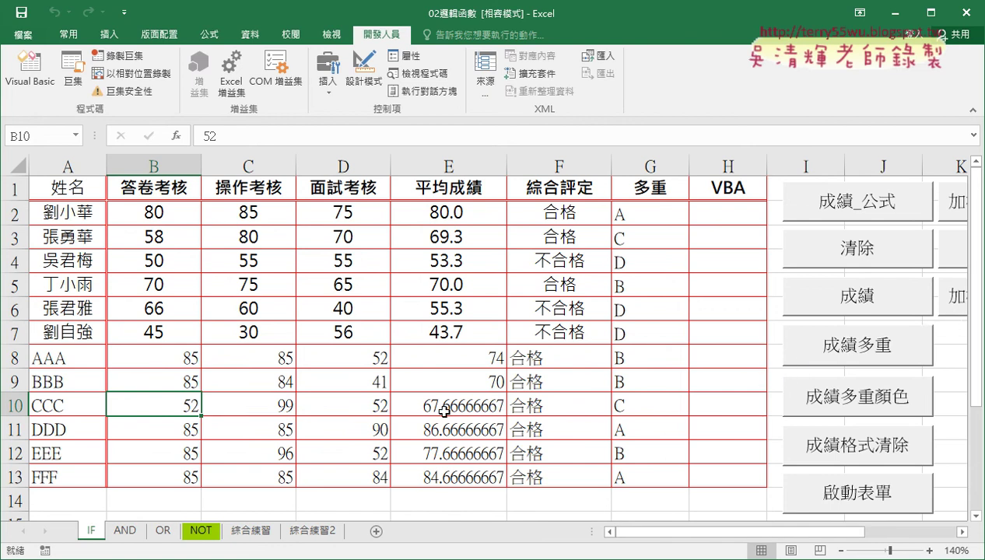
{"action": "left_click_drag", "start_coordinate": [761, 532], "coordinate": [831, 532]}
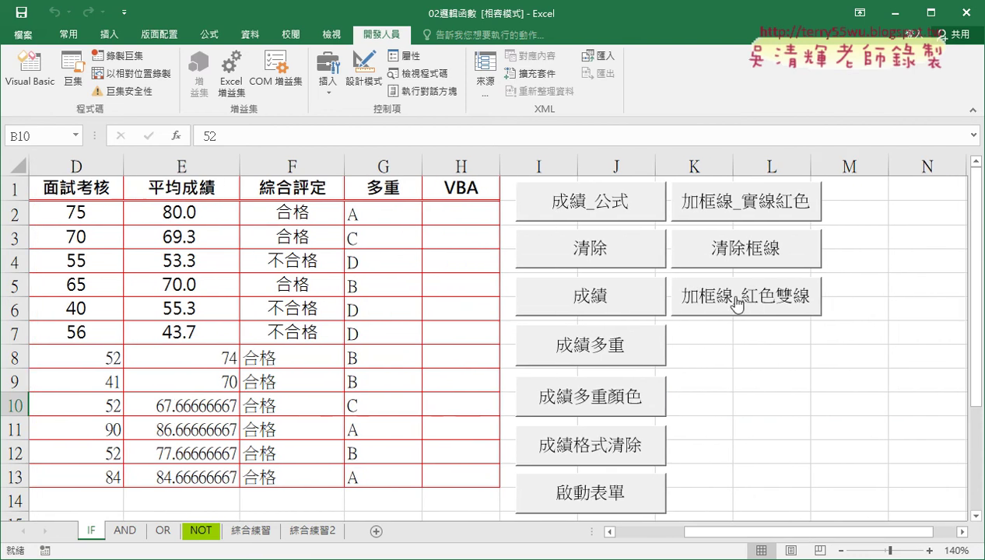
{"action": "right_click", "coordinate": [734, 298]}
- Open the 加框線_紅色雙線 code, copy its procedure name, then close and reopen the VBA editor
{"action": "left_click", "coordinate": [778, 422]}
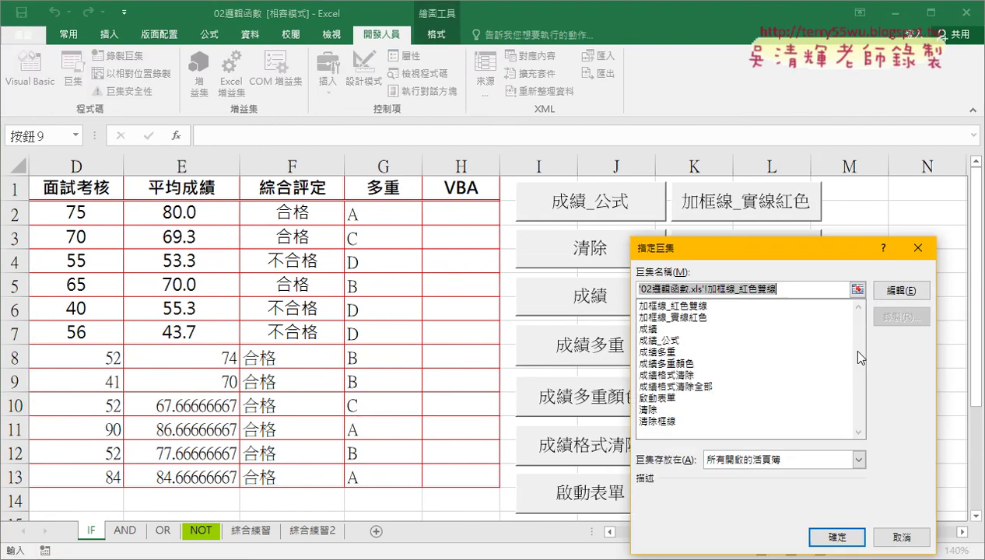
{"action": "left_click", "coordinate": [901, 290]}
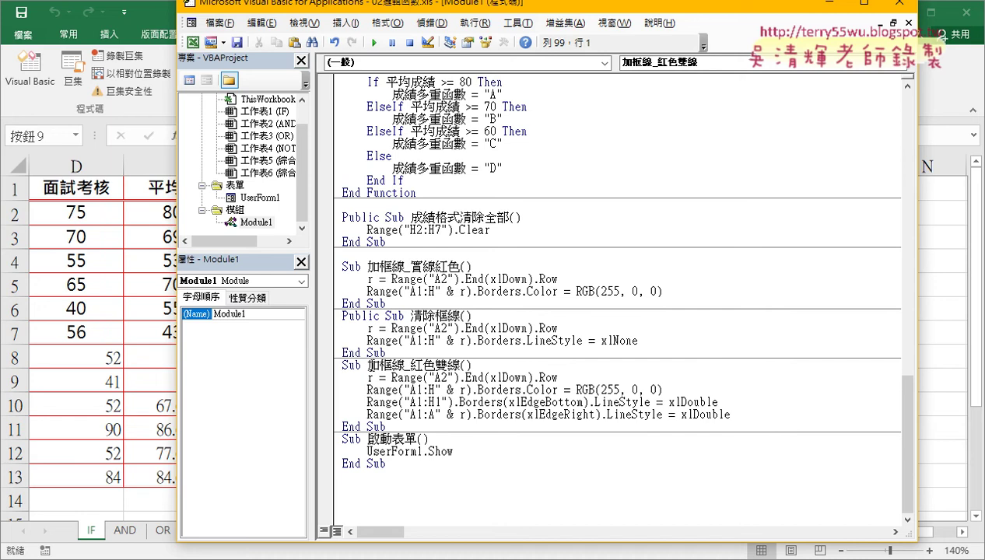
{"action": "left_click_drag", "start_coordinate": [366, 365], "coordinate": [460, 365]}
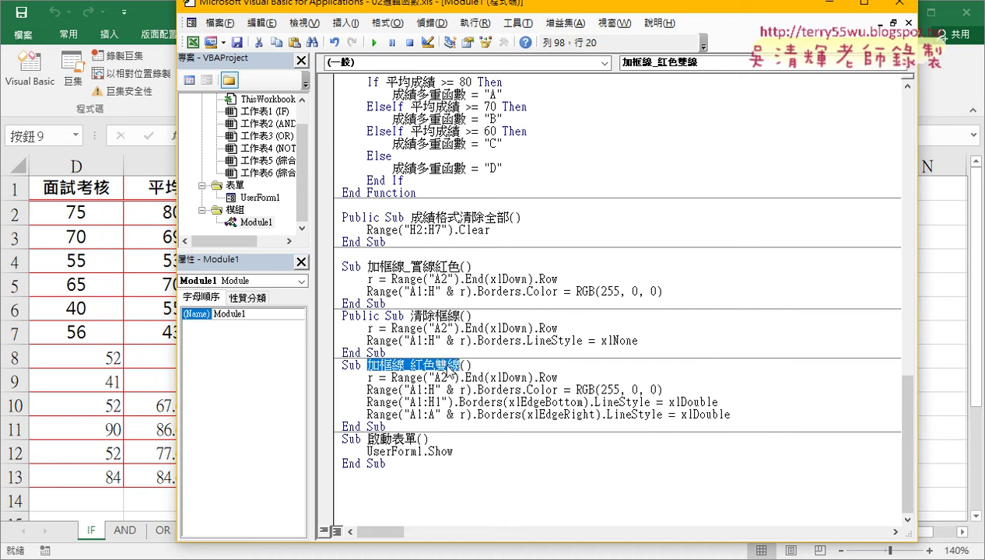
{"action": "right_click", "coordinate": [450, 369]}
{"action": "left_click", "coordinate": [499, 131]}
{"action": "mouse_move", "coordinate": [731, 414]}
{"action": "left_mouse_down"}
{"action": "mouse_move", "coordinate": [566, 413]}
{"action": "mouse_move", "coordinate": [327, 389]}
{"action": "left_mouse_up"}
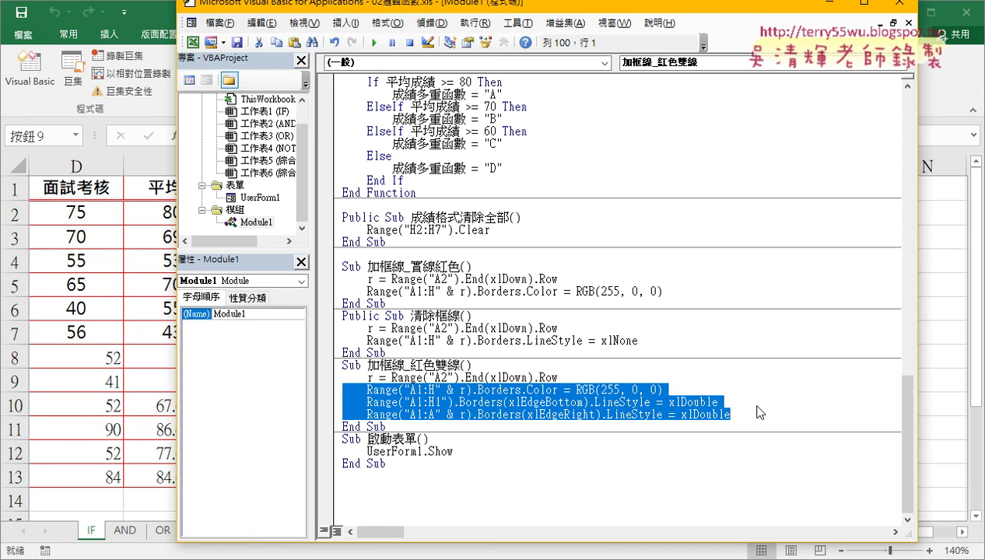
{"action": "left_click", "coordinate": [900, 3]}
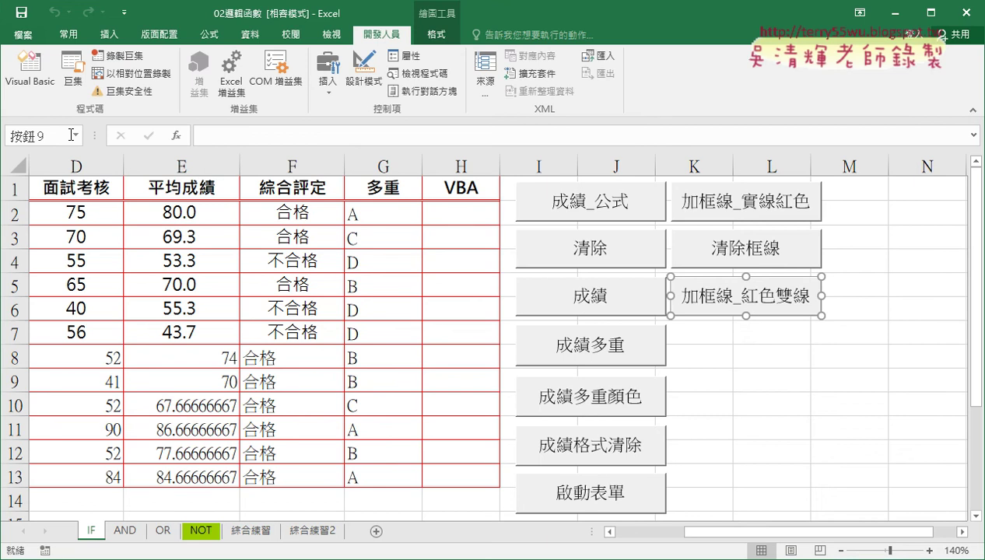
{"action": "left_click", "coordinate": [34, 77]}
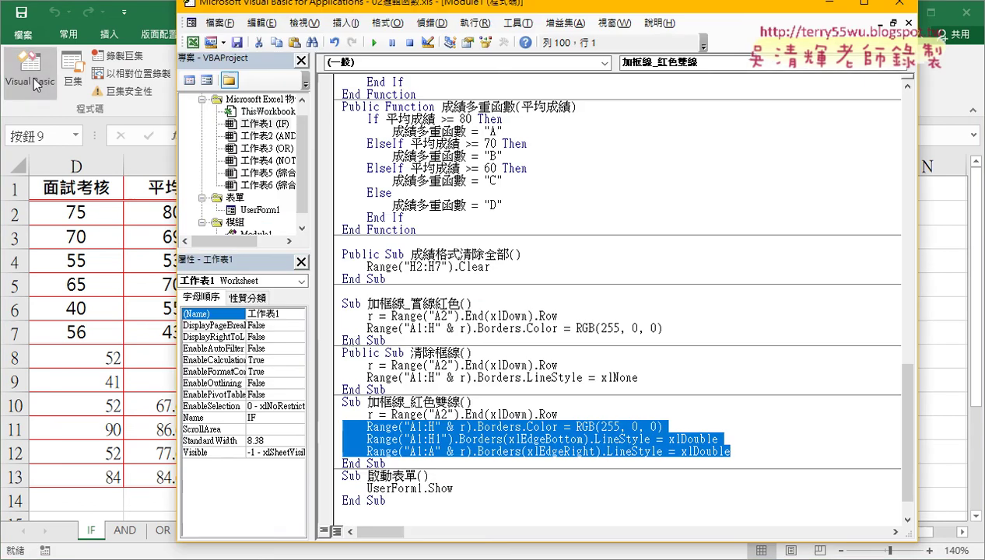
- Add Call 加框線_紅色雙線 after TextBox1.SetFocus in the 新增 button code and run the form
{"action": "double_click", "coordinate": [257, 210]}
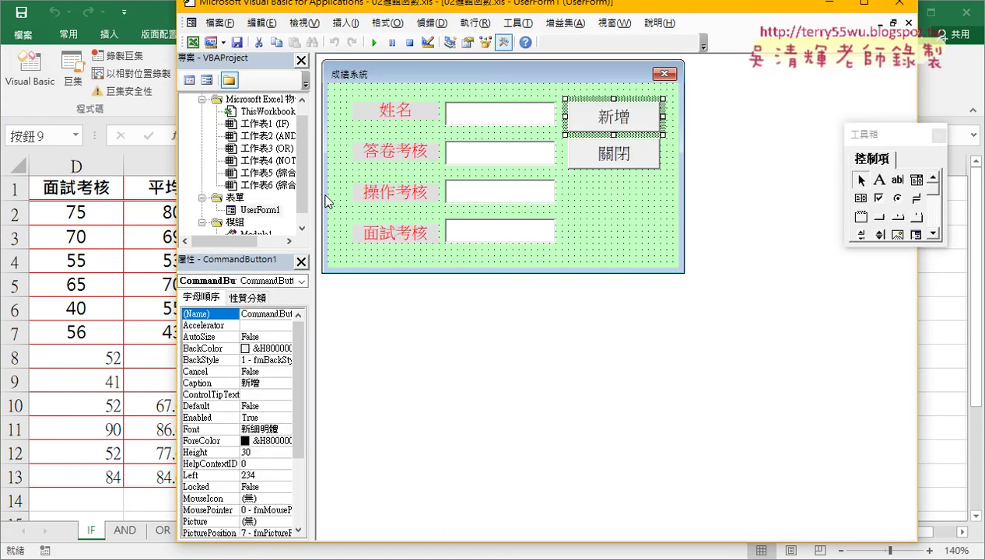
{"action": "double_click", "coordinate": [611, 115]}
{"action": "scroll", "coordinate": [606, 316], "scroll_direction": "down", "scroll_amount": 8}
{"action": "scroll", "coordinate": [606, 317], "scroll_direction": "down", "scroll_amount": 8}
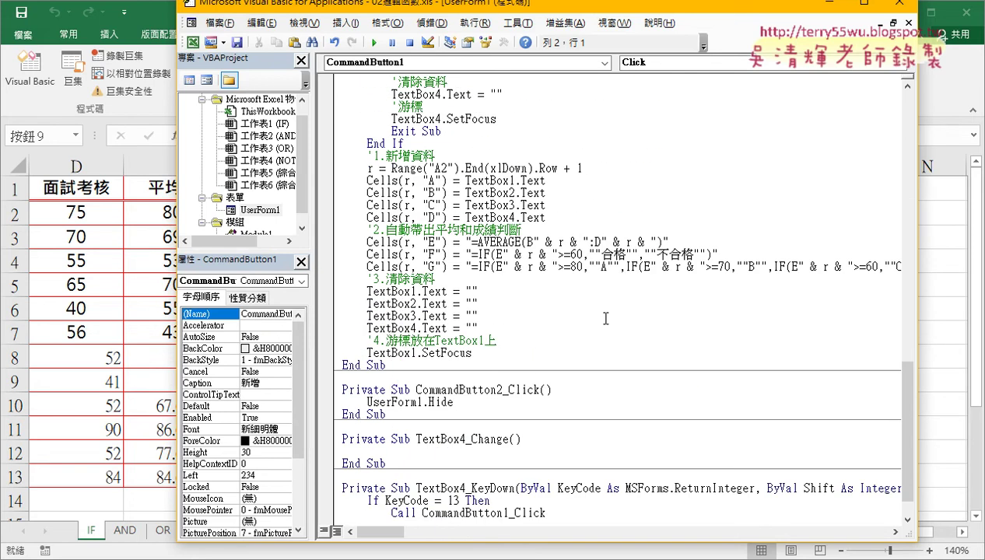
{"action": "scroll", "coordinate": [606, 316], "scroll_direction": "down", "scroll_amount": 1}
{"action": "left_click", "coordinate": [483, 315]}
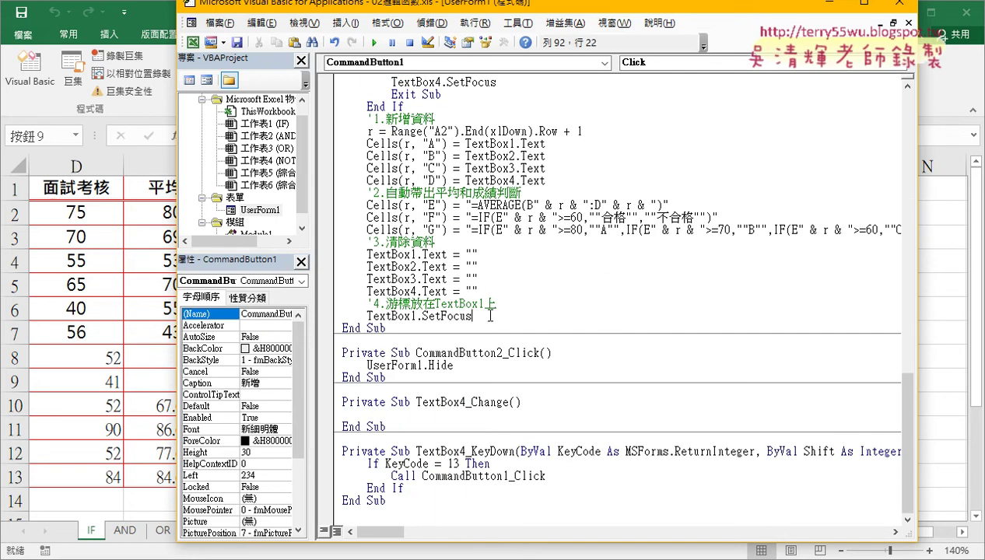
{"action": "key", "text": "Return"}
{"action": "type", "text": "c"}
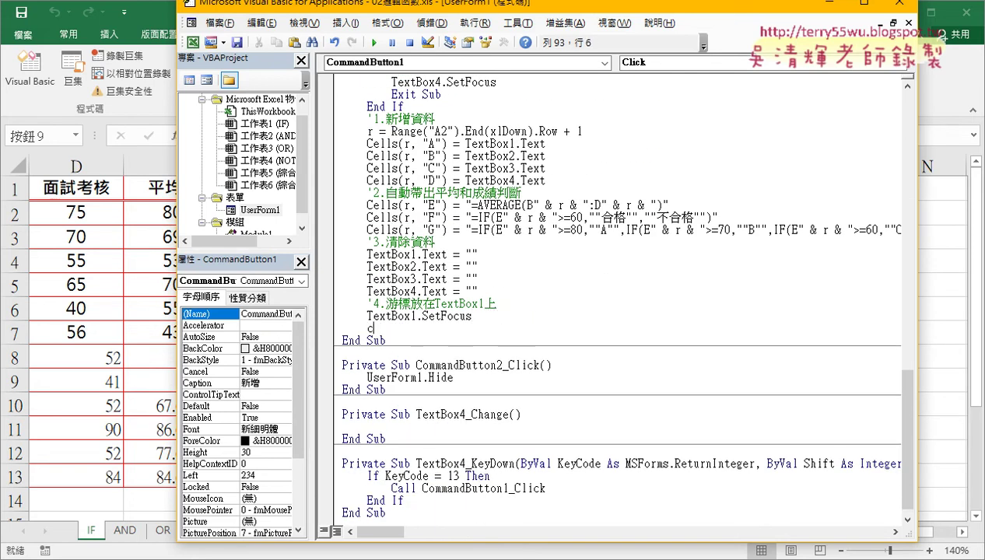
{"action": "type", "text": "all "}
{"action": "type", "text": "加框線_紅色雙線"}
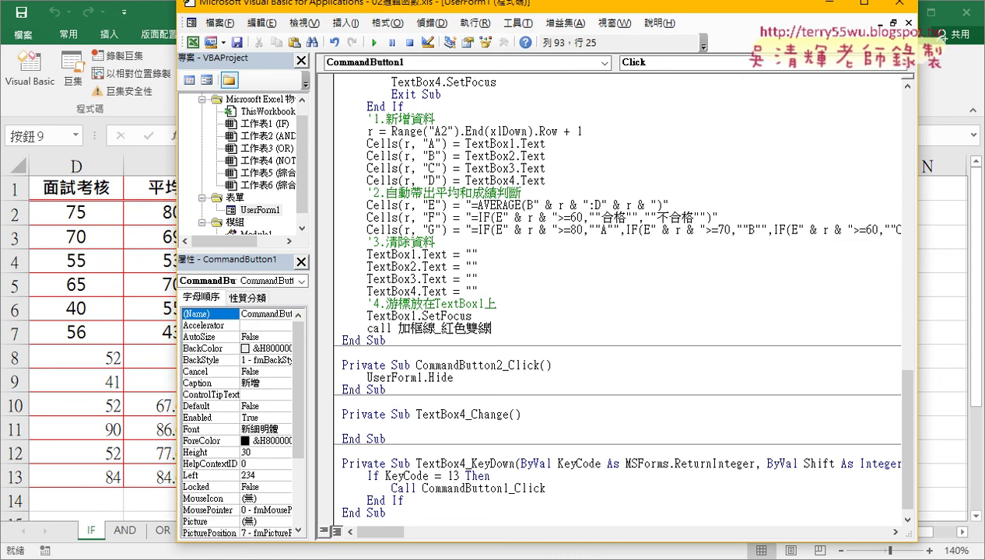
{"action": "left_click", "coordinate": [505, 401]}
{"action": "left_click_drag", "start_coordinate": [492, 326], "coordinate": [342, 327]}
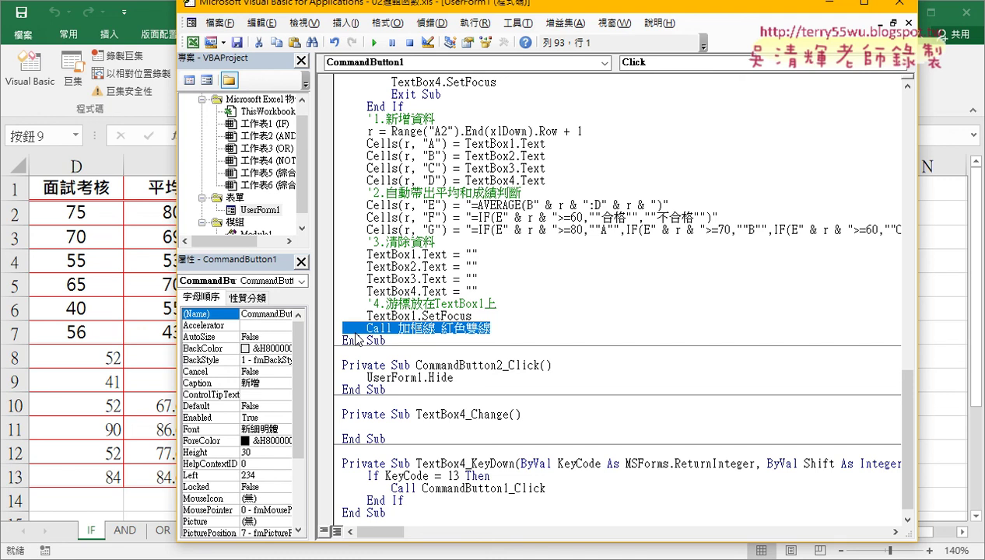
{"action": "left_click", "coordinate": [424, 328]}
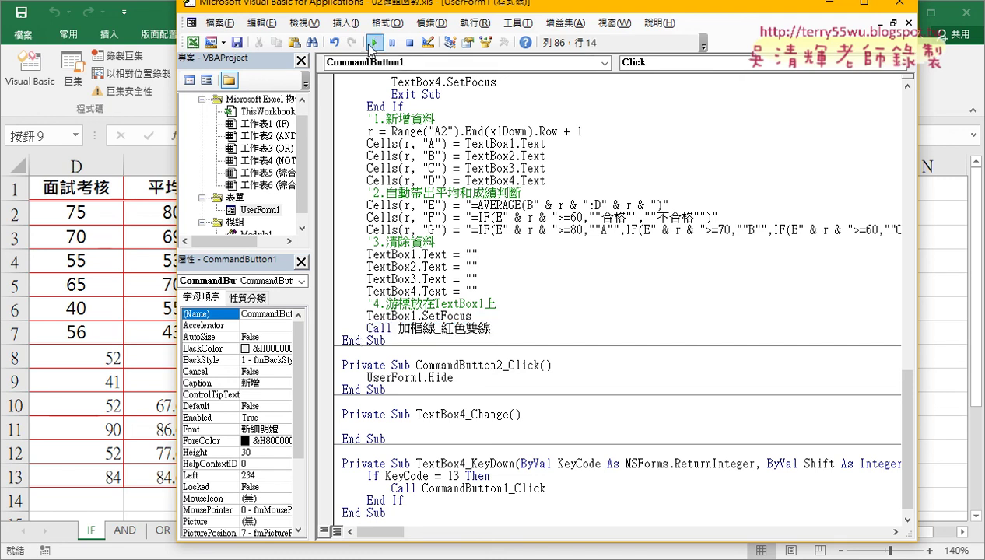
{"action": "left_click", "coordinate": [372, 44]}
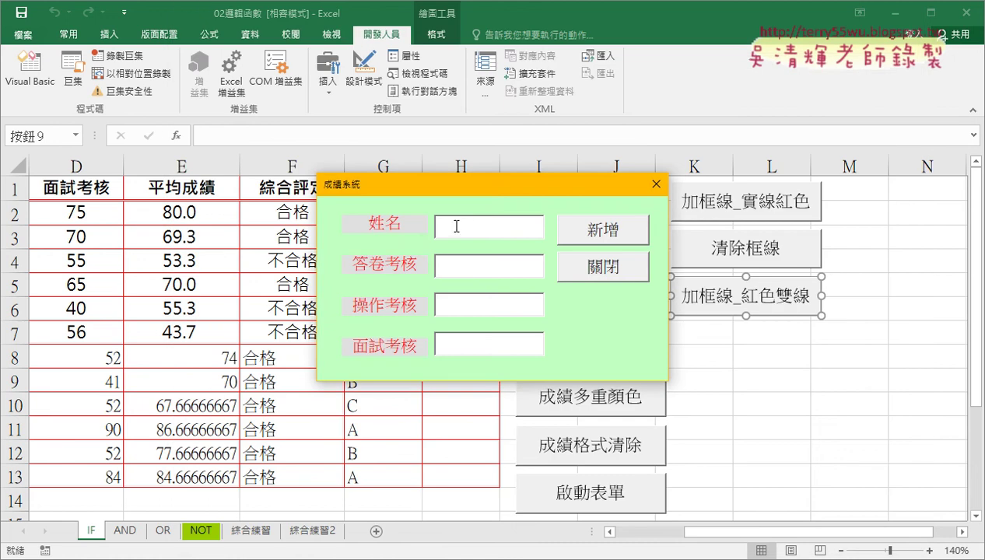
- Enter name GGG with scores 85, 85 and 94 in the 成績系統 form and submit it
{"action": "type", "text": "GGG"}
{"action": "type", "text": "85"}
{"action": "key", "text": "Tab"}
{"action": "type", "text": "85"}
{"action": "key", "text": "Tab"}
{"action": "type", "text": "9"}
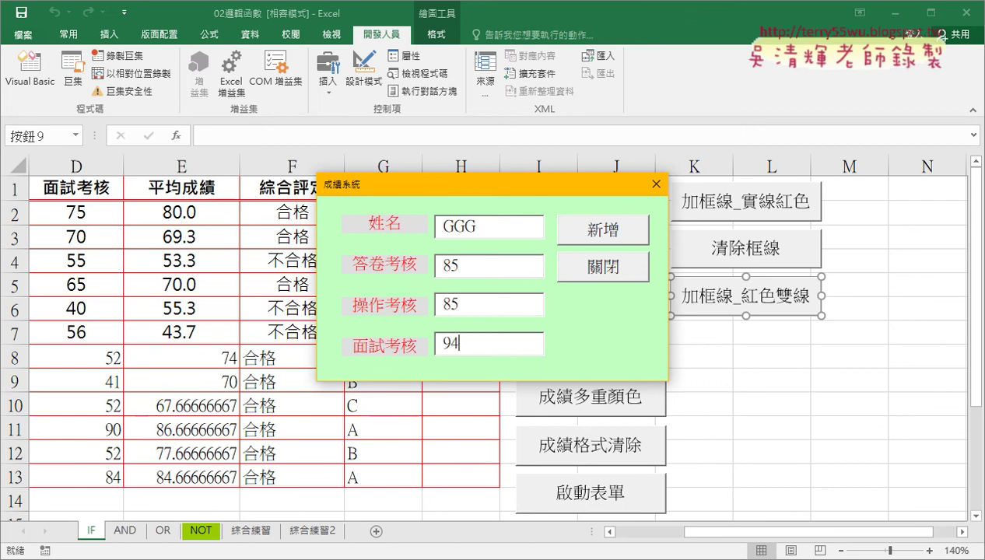
{"action": "key", "text": "Return"}
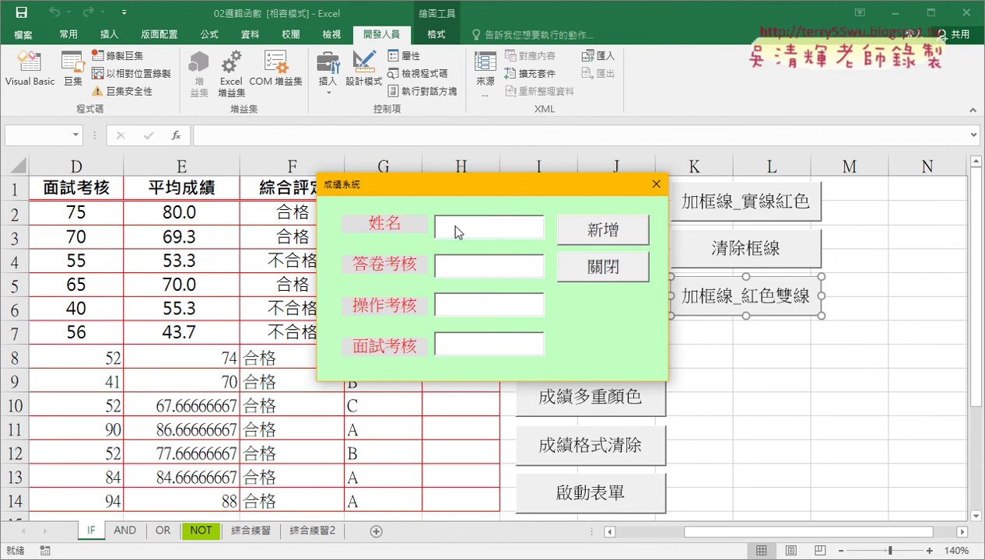
- Close the form, scroll to check the bordered row 14, and select A15:H15
{"action": "left_click", "coordinate": [656, 183]}
{"action": "left_click", "coordinate": [53, 397]}
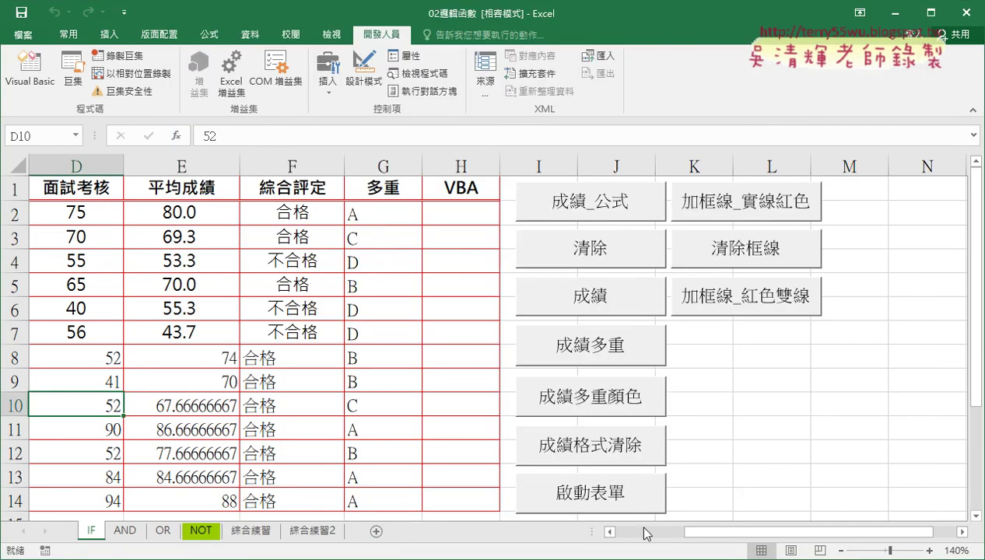
{"action": "left_click_drag", "start_coordinate": [679, 532], "coordinate": [616, 535]}
{"action": "scroll", "coordinate": [342, 446], "scroll_direction": "down", "scroll_amount": 3}
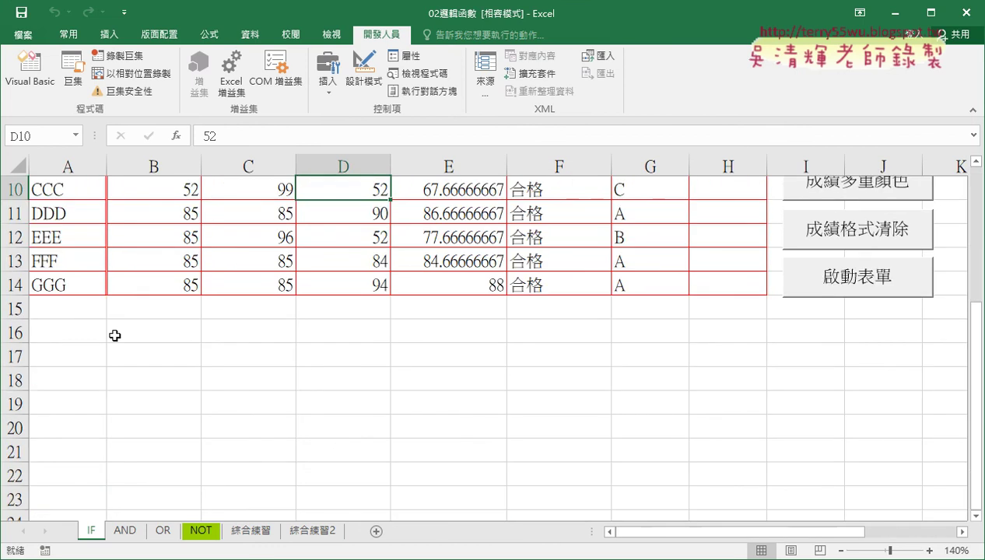
{"action": "left_click_drag", "start_coordinate": [751, 309], "coordinate": [93, 311]}
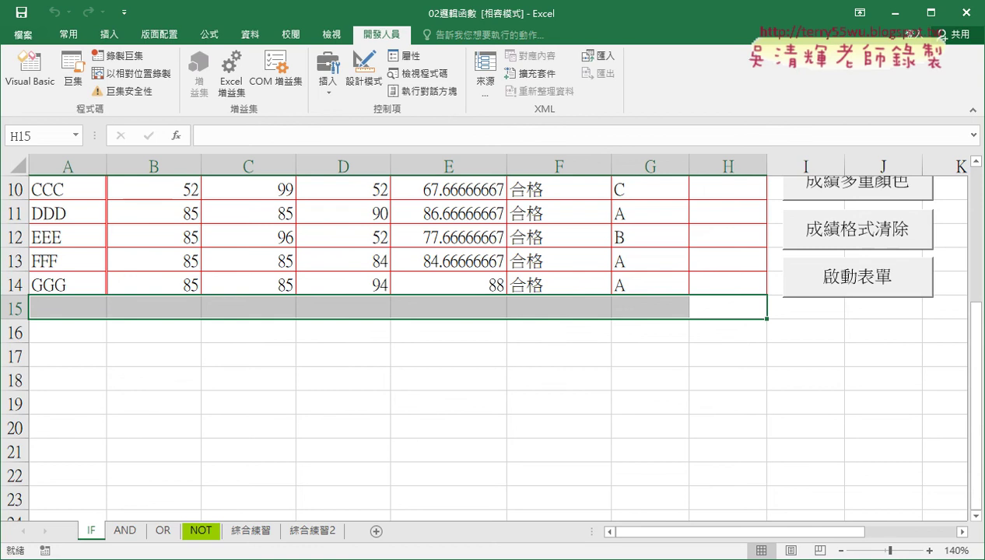
{"action": "key", "text": "alt+Tab"}
- Switch to the form-design notes document and scroll down to the 重繪框線 section
{"action": "left_click", "coordinate": [328, 359]}
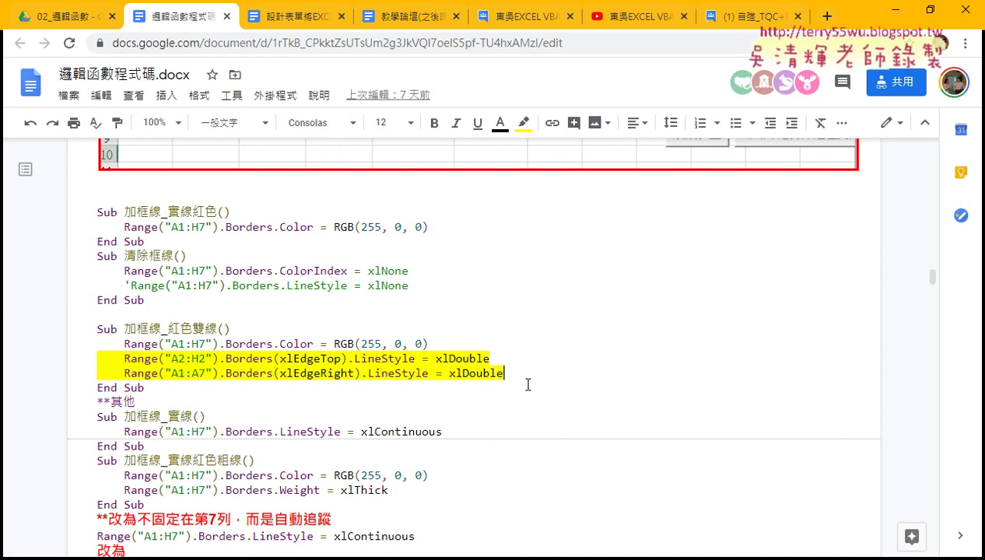
{"action": "left_click", "coordinate": [298, 17]}
{"action": "scroll", "coordinate": [701, 351], "scroll_direction": "down", "scroll_amount": 3}
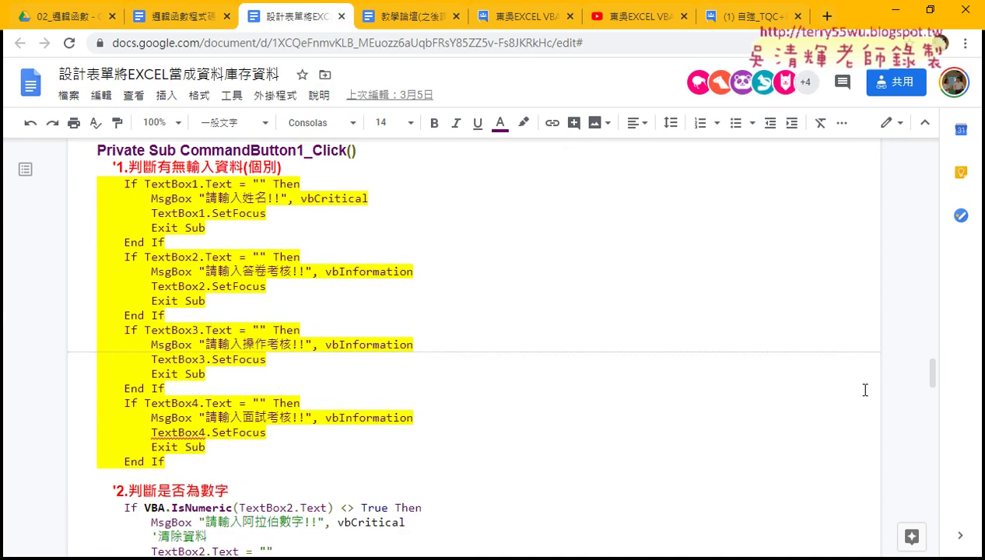
{"action": "scroll", "coordinate": [865, 390], "scroll_direction": "down", "scroll_amount": 4}
{"action": "scroll", "coordinate": [864, 389], "scroll_direction": "down", "scroll_amount": 4}
{"action": "scroll", "coordinate": [865, 391], "scroll_direction": "down", "scroll_amount": 4}
{"action": "scroll", "coordinate": [865, 392], "scroll_direction": "down", "scroll_amount": 3}
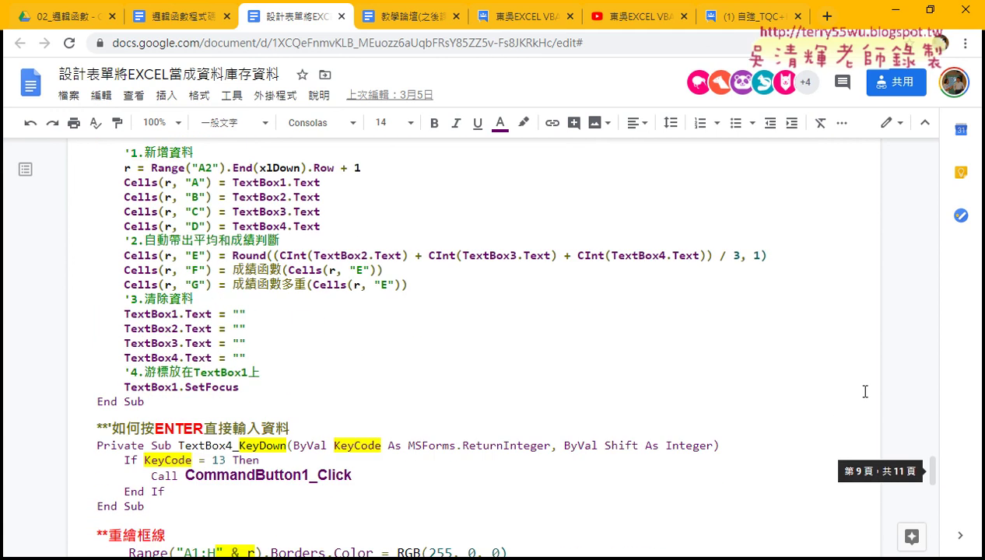
{"action": "scroll", "coordinate": [864, 391], "scroll_direction": "down", "scroll_amount": 3}
- Review the & r range code, then insert an empty line below the 重繪框線 heading
{"action": "left_click", "coordinate": [249, 309]}
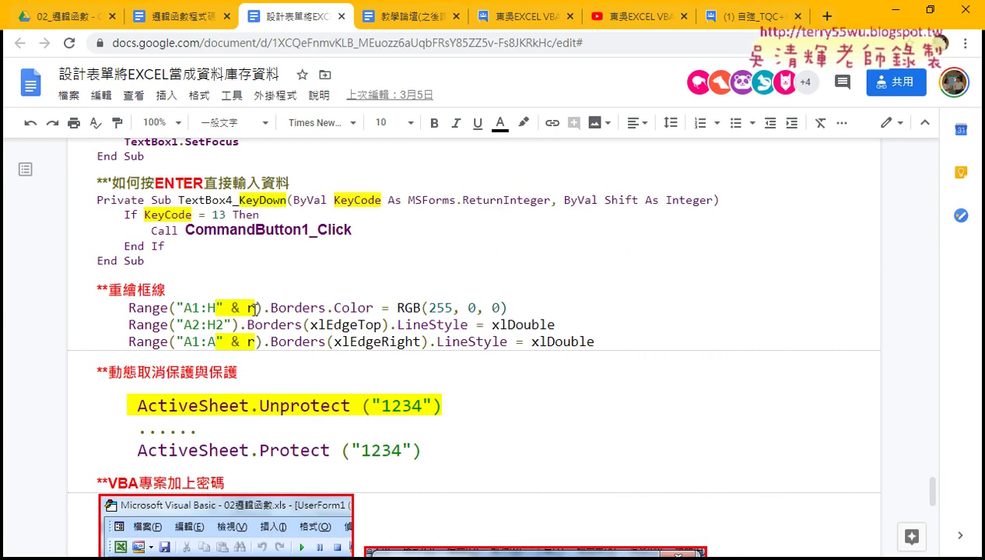
{"action": "left_click_drag", "start_coordinate": [253, 309], "coordinate": [216, 309]}
{"action": "left_click_drag", "start_coordinate": [254, 342], "coordinate": [218, 344]}
{"action": "left_click", "coordinate": [208, 292]}
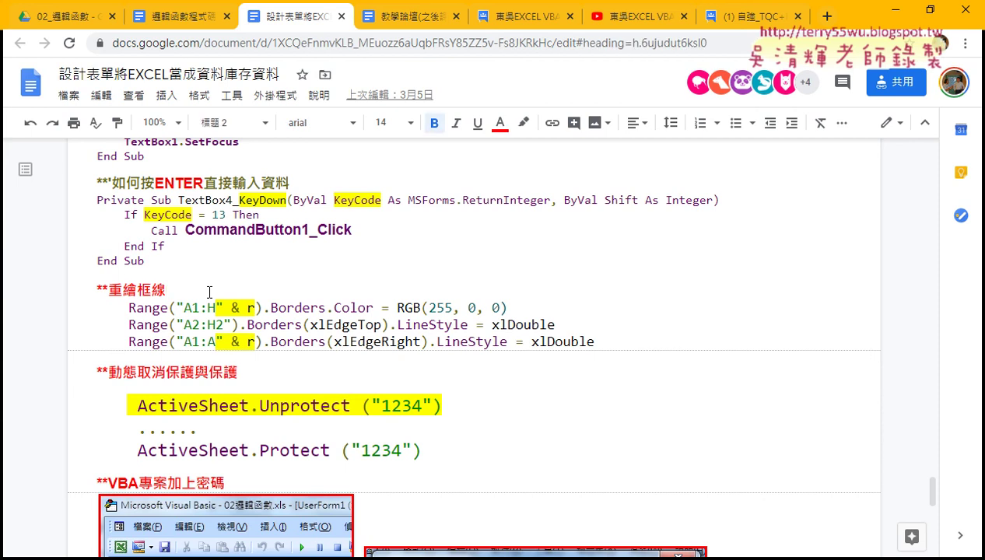
{"action": "key", "text": "Return"}
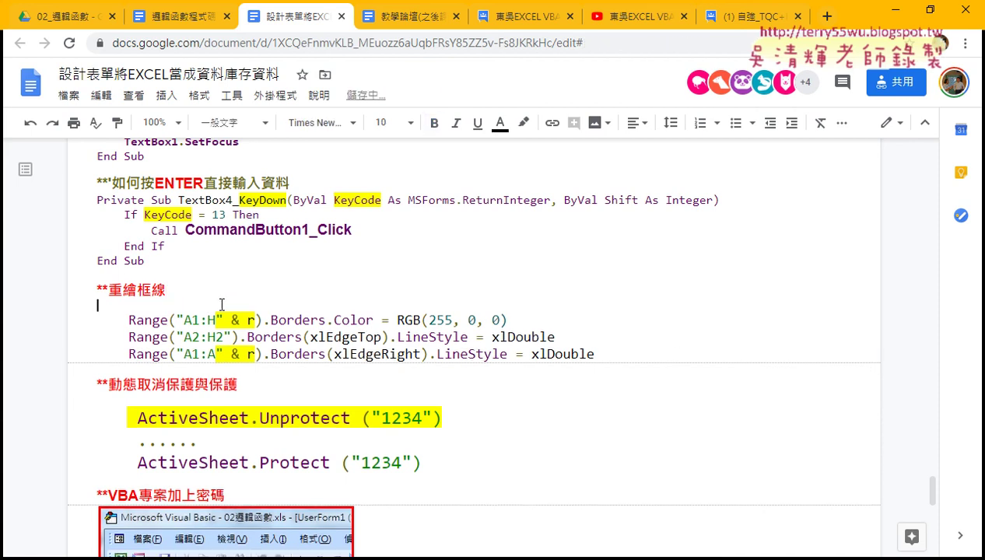
- Open Module1's code, copy the line r = Range("A2").End(xlDown).Row, and go back to the notes
{"action": "mouse_move", "coordinate": [355, 547]}
{"action": "left_click", "coordinate": [381, 520]}
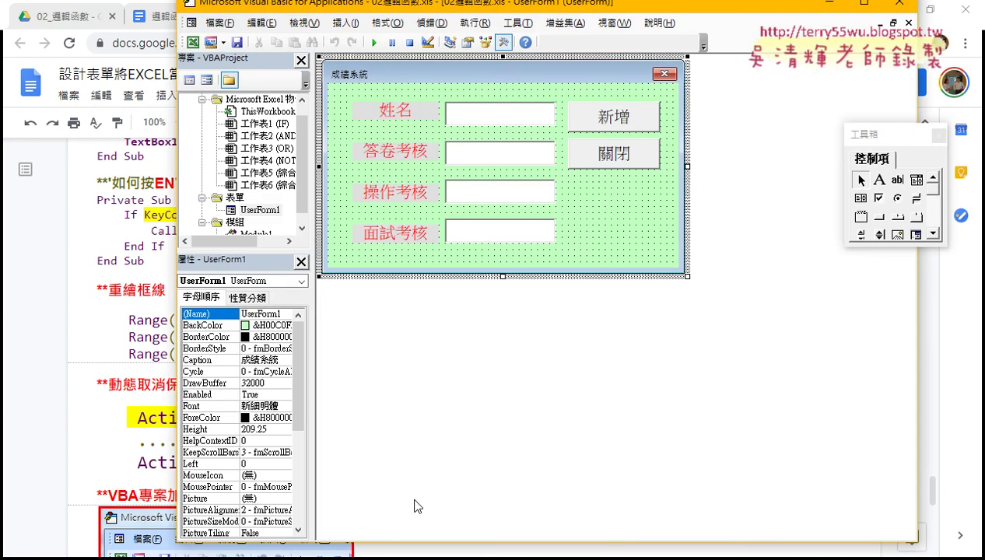
{"action": "scroll", "coordinate": [295, 214], "scroll_direction": "down", "scroll_amount": 1}
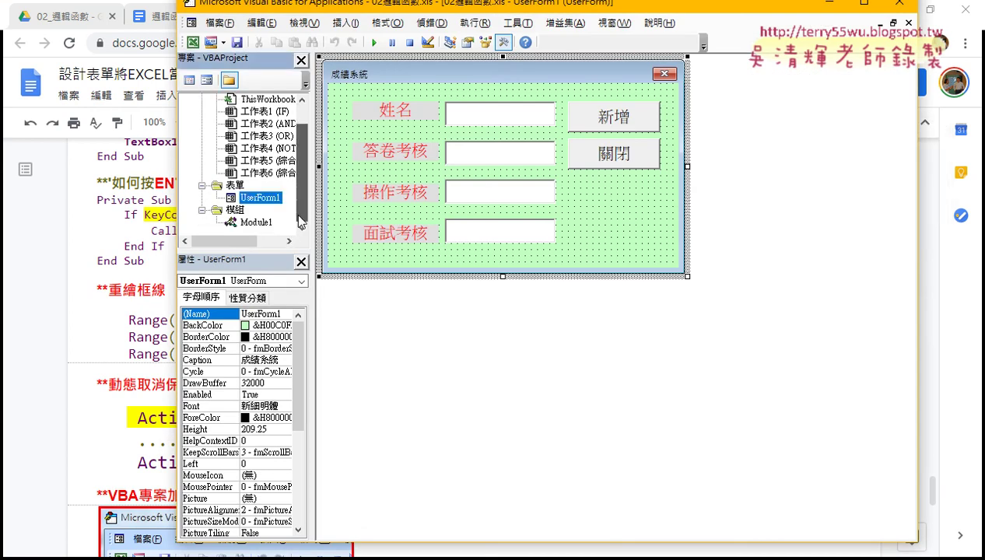
{"action": "double_click", "coordinate": [238, 221]}
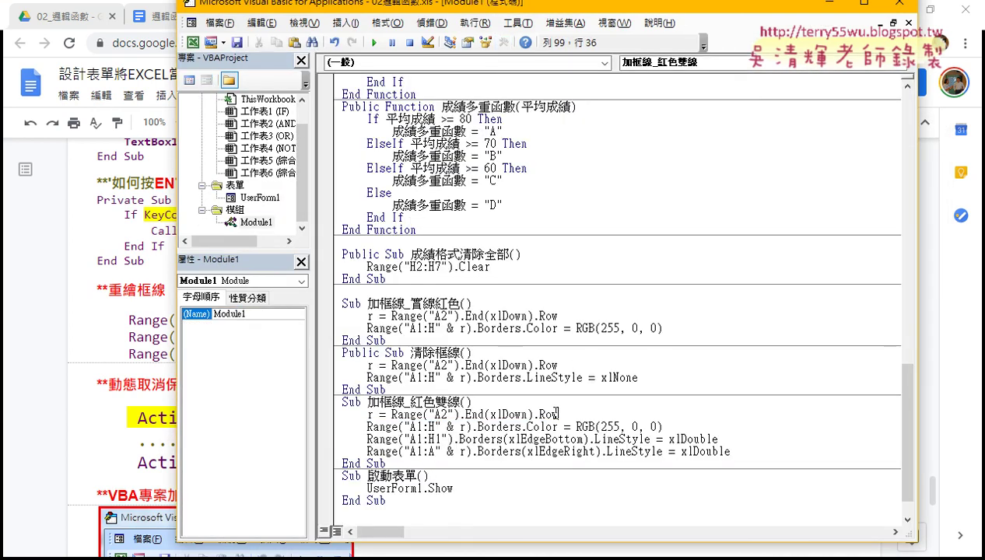
{"action": "left_click_drag", "start_coordinate": [555, 415], "coordinate": [342, 415]}
{"action": "right_click", "coordinate": [399, 412]}
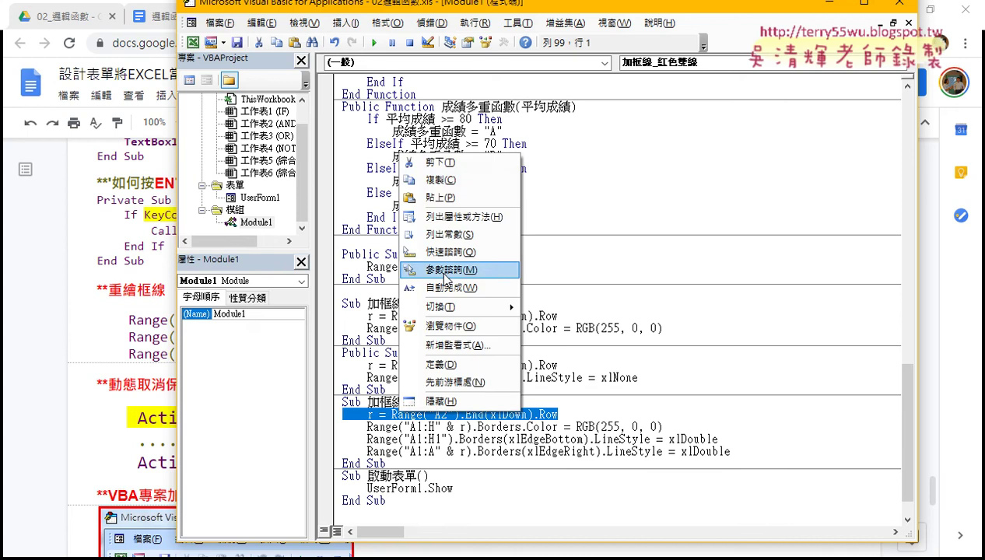
{"action": "left_click", "coordinate": [442, 180]}
{"action": "left_click", "coordinate": [111, 303]}
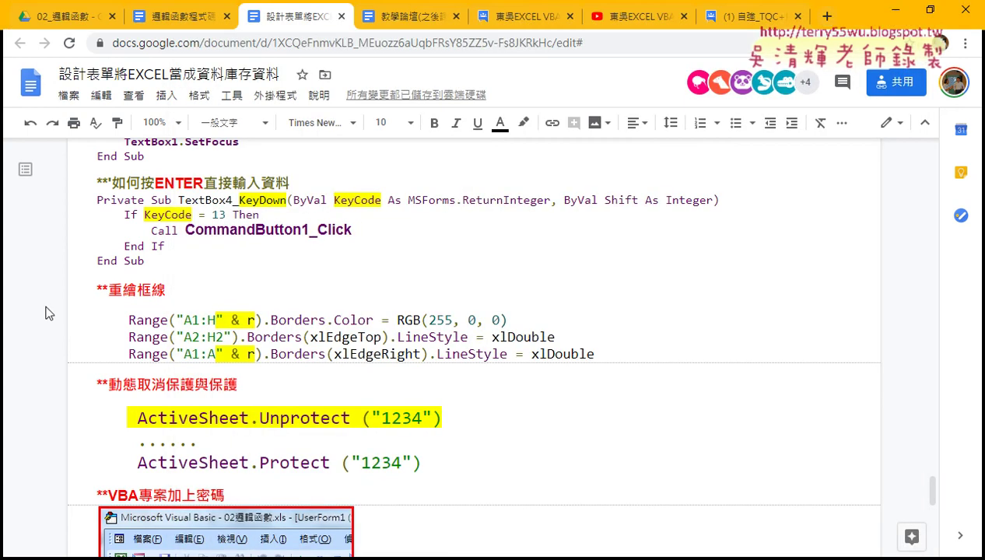
- Paste the copied line onto the blank line, format it with Code Pretty, and set it to size 14
{"action": "type", "text": "r = Range(\"A2\").End(xlDown).Row"}
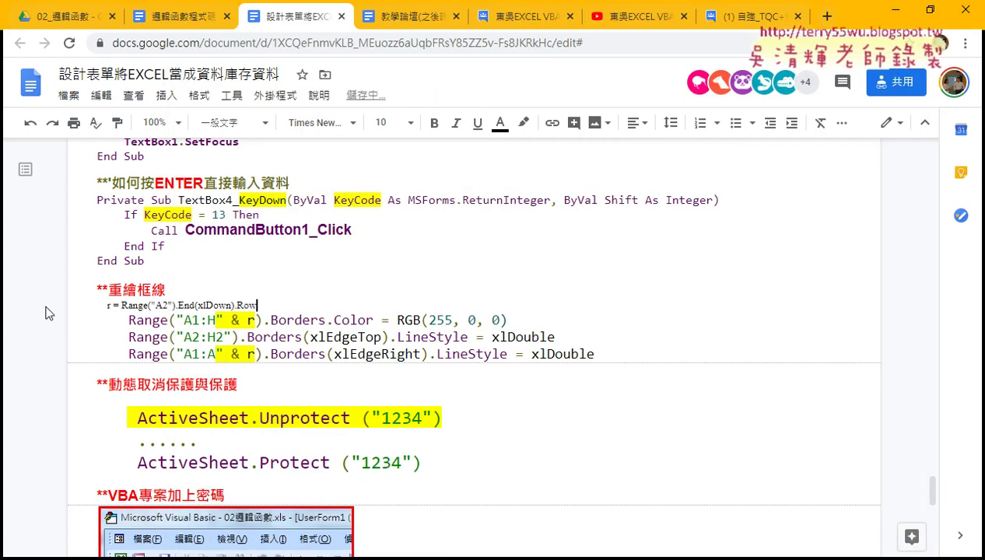
{"action": "left_click_drag", "start_coordinate": [297, 305], "coordinate": [97, 305]}
{"action": "left_click", "coordinate": [283, 278]}
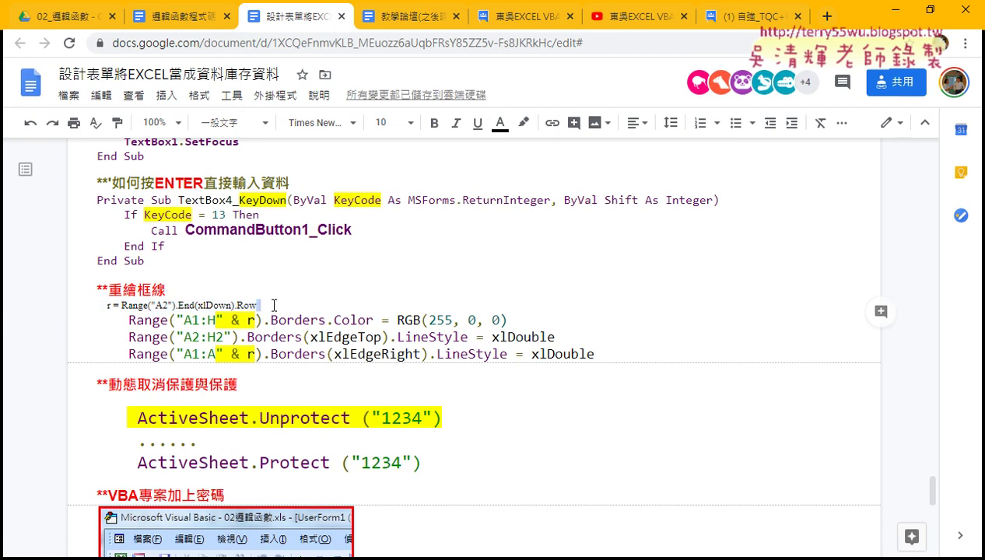
{"action": "left_click_drag", "start_coordinate": [257, 305], "coordinate": [81, 304]}
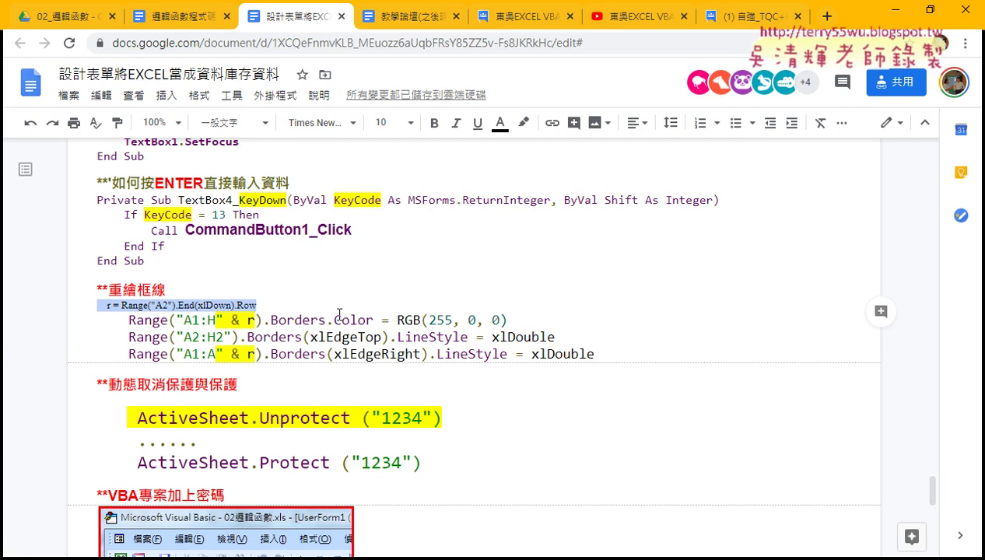
{"action": "left_click", "coordinate": [275, 95]}
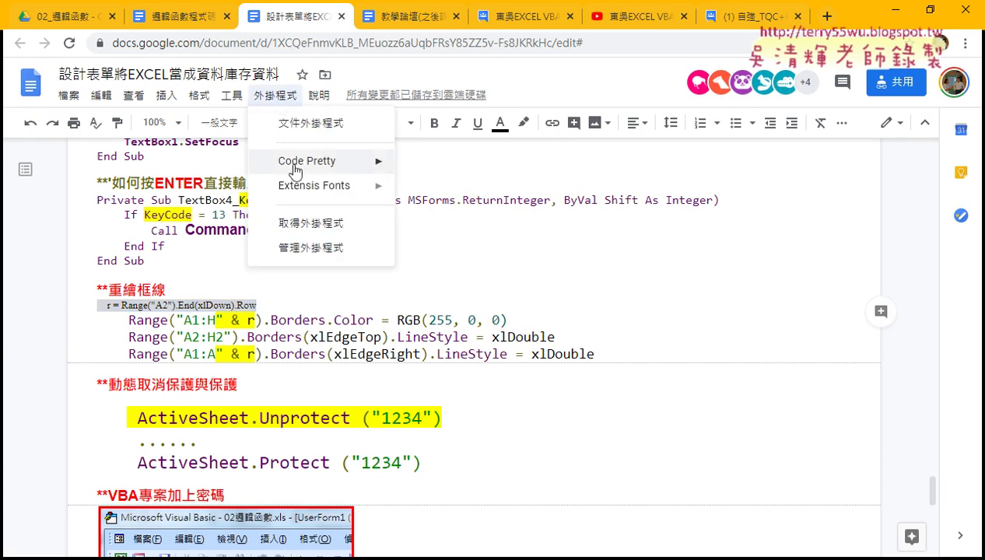
{"action": "mouse_move", "coordinate": [295, 170]}
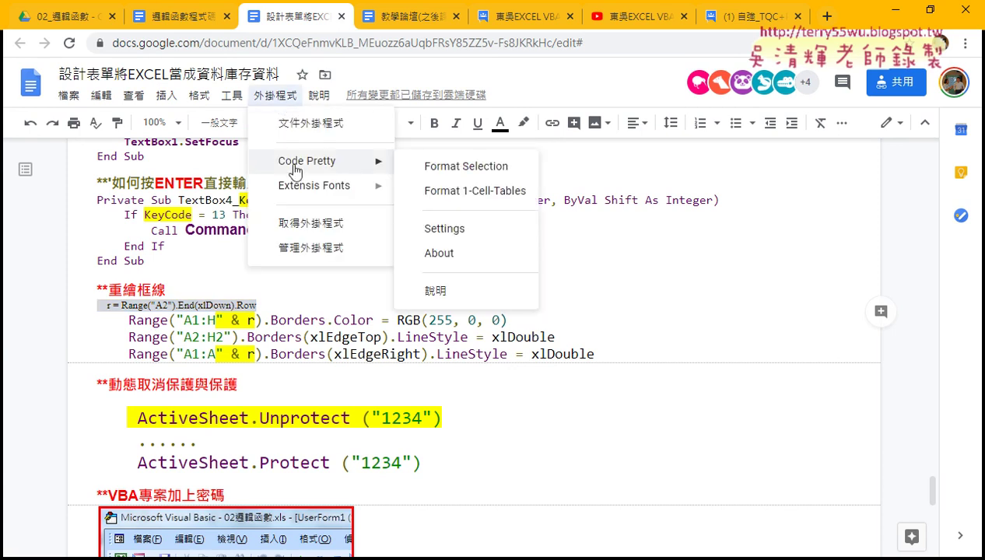
{"action": "left_click", "coordinate": [436, 166]}
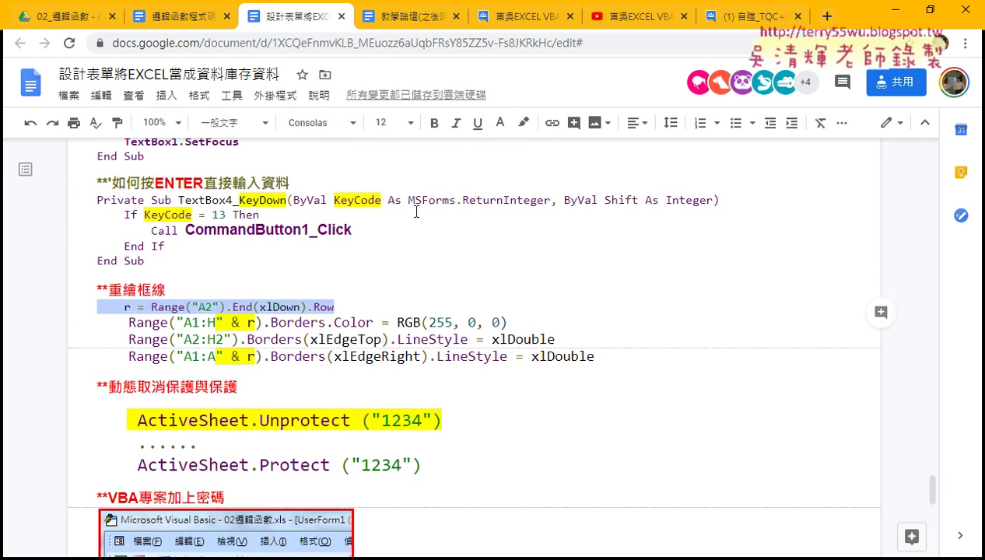
{"action": "left_click", "coordinate": [390, 123]}
{"action": "left_click", "coordinate": [395, 274]}
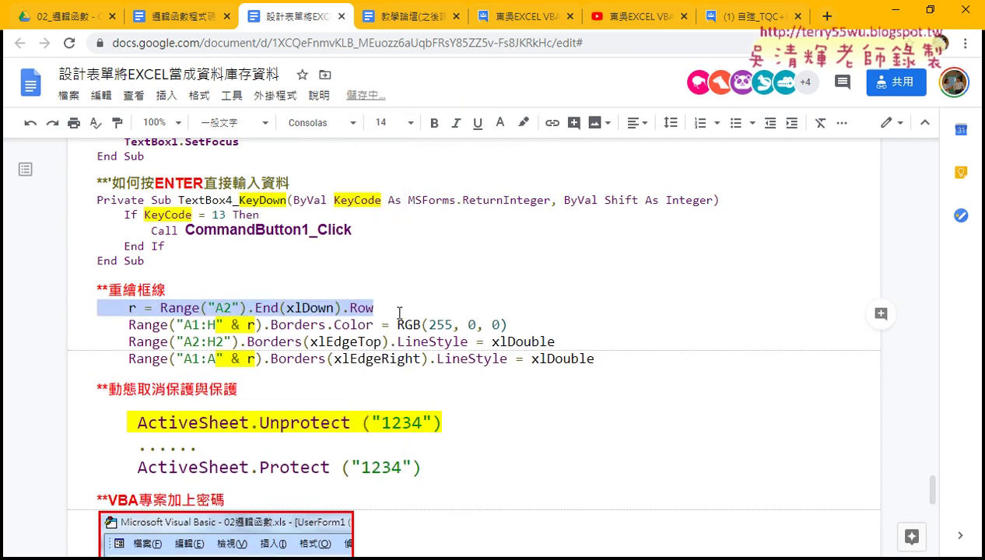
{"action": "left_click", "coordinate": [400, 311]}
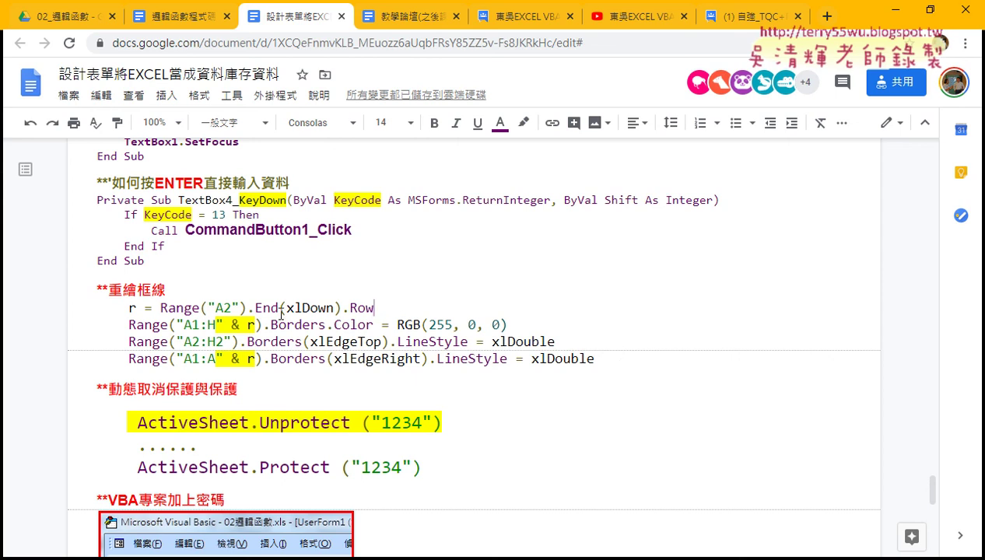
- Reapply Code Pretty formatting to the code and select the '& r' after A1:H
{"action": "left_click", "coordinate": [272, 95]}
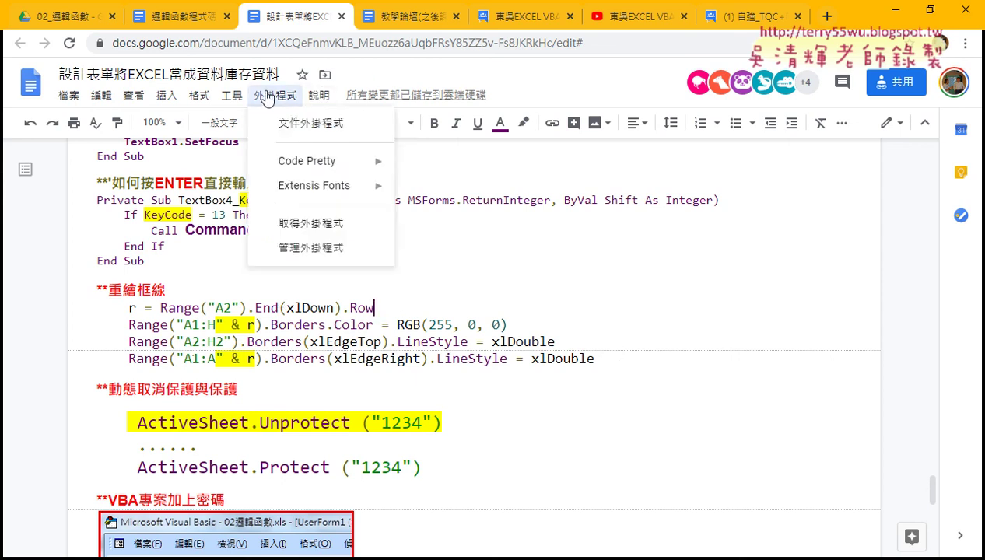
{"action": "mouse_move", "coordinate": [294, 167]}
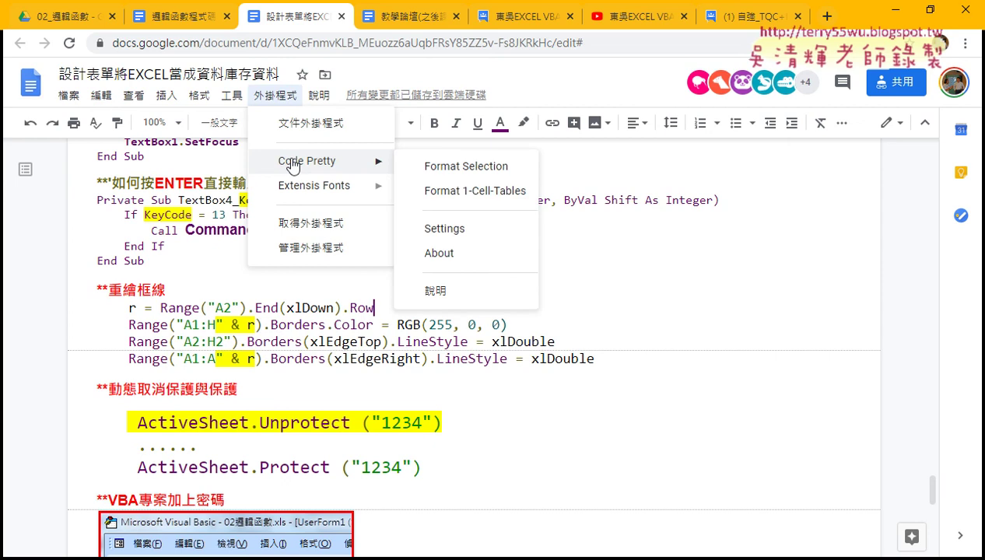
{"action": "left_click", "coordinate": [491, 168]}
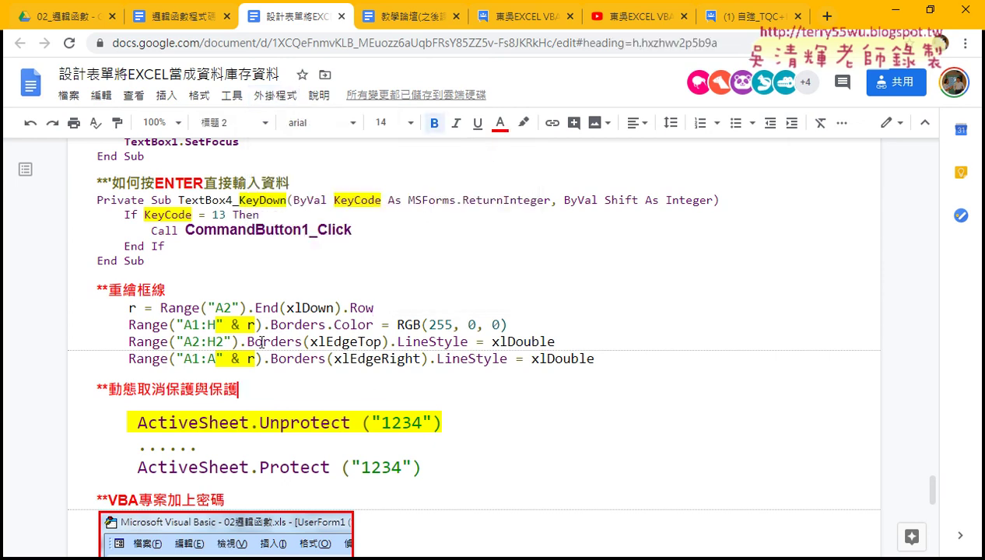
{"action": "left_click_drag", "start_coordinate": [217, 325], "coordinate": [255, 324]}
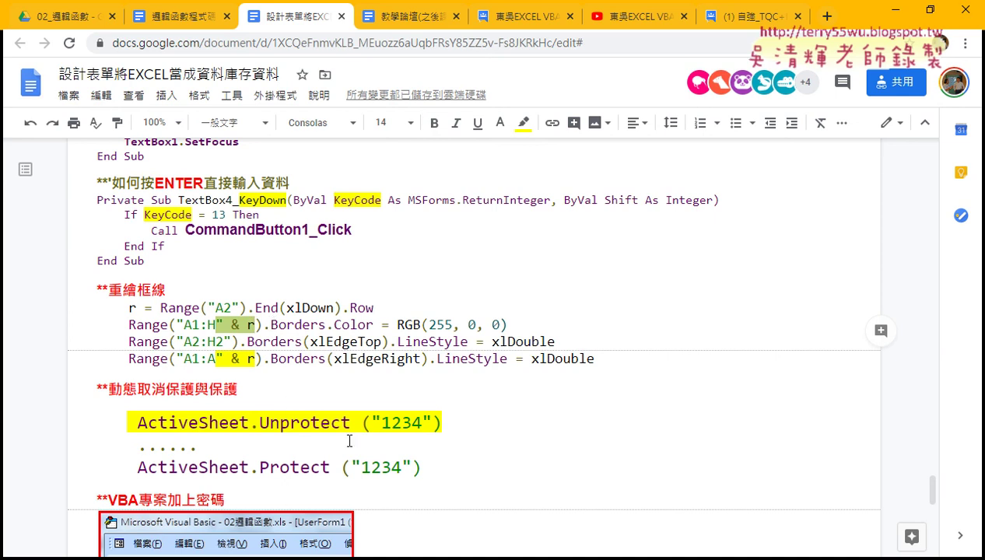
- In the Excel workbook, enter HHH into empty cell A15 below the data, then select D12
{"action": "mouse_move", "coordinate": [319, 559]}
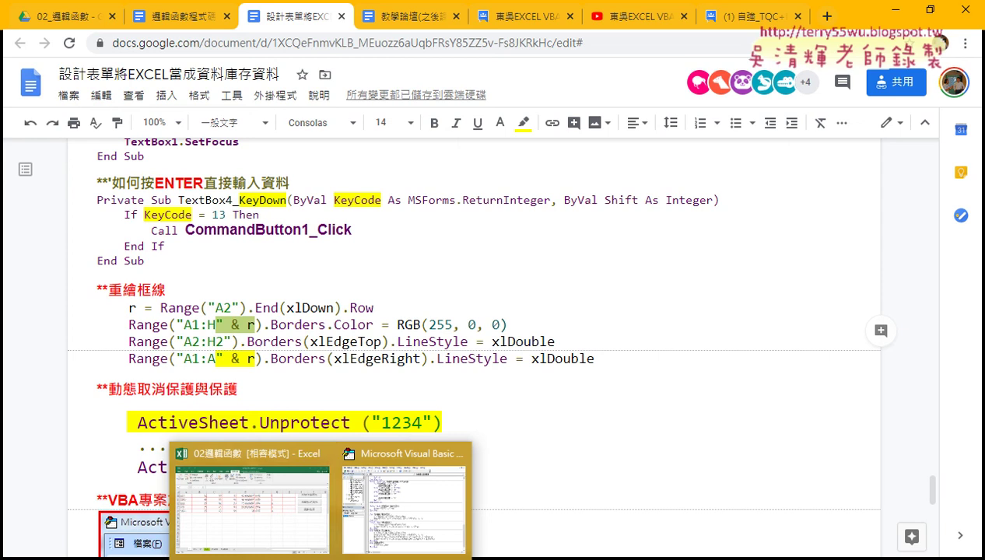
{"action": "left_click", "coordinate": [280, 521]}
{"action": "scroll", "coordinate": [357, 485], "scroll_direction": "up", "scroll_amount": 3}
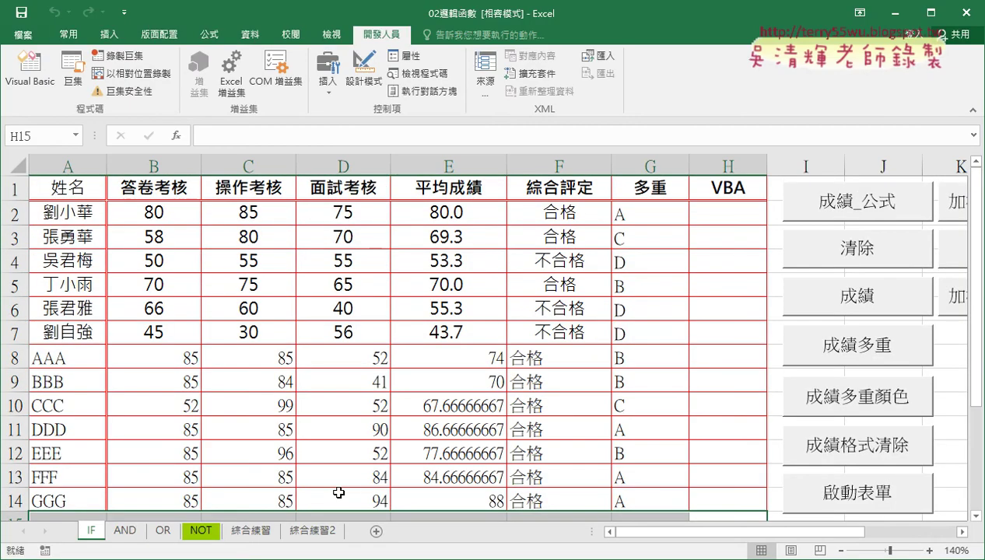
{"action": "scroll", "coordinate": [311, 498], "scroll_direction": "down", "scroll_amount": 2}
{"action": "left_click", "coordinate": [66, 371]}
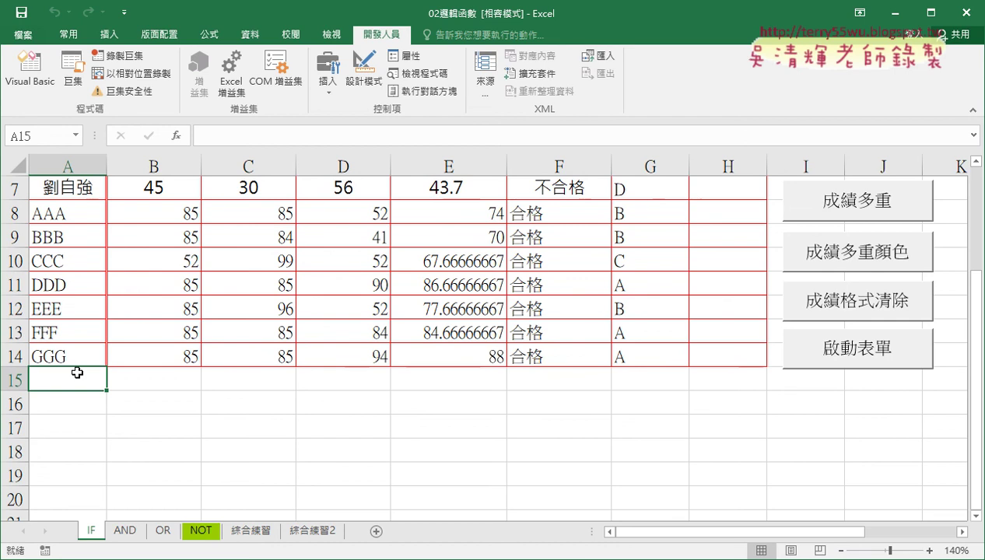
{"action": "type", "text": "HHH"}
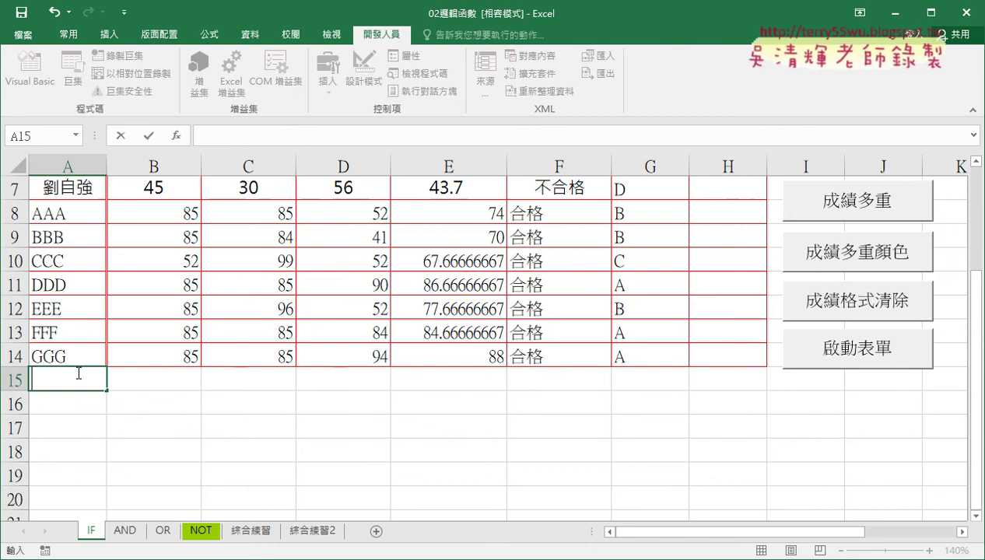
{"action": "left_click", "coordinate": [311, 321]}
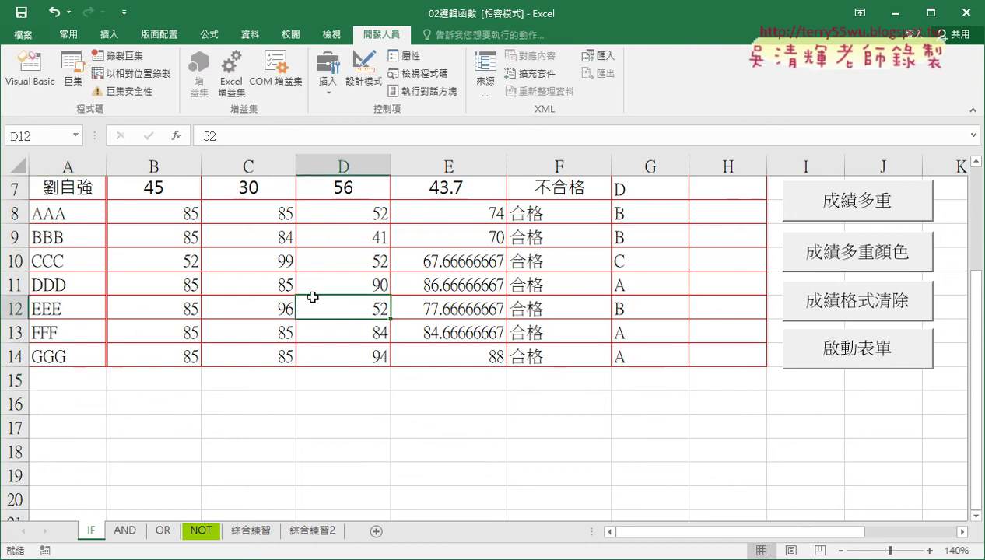
- Protect the IF sheet from the Review tab with a password, confirming it a second time
{"action": "left_click", "coordinate": [281, 39]}
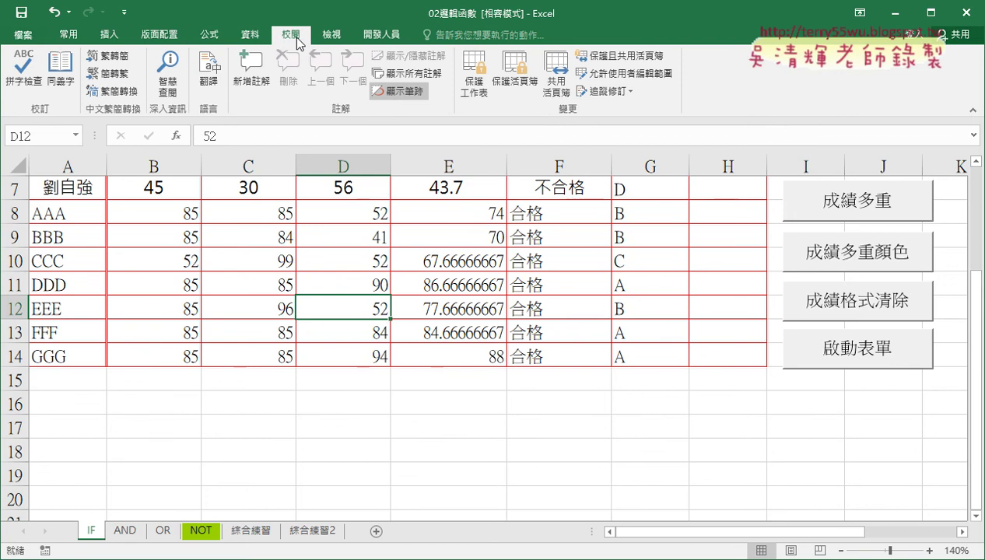
{"action": "left_click", "coordinate": [474, 87]}
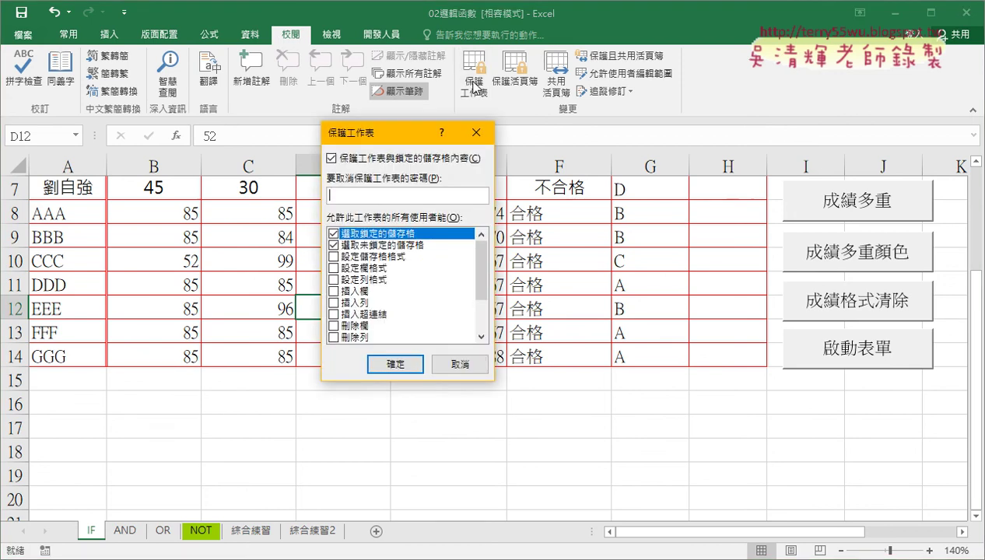
{"action": "key", "text": "Return"}
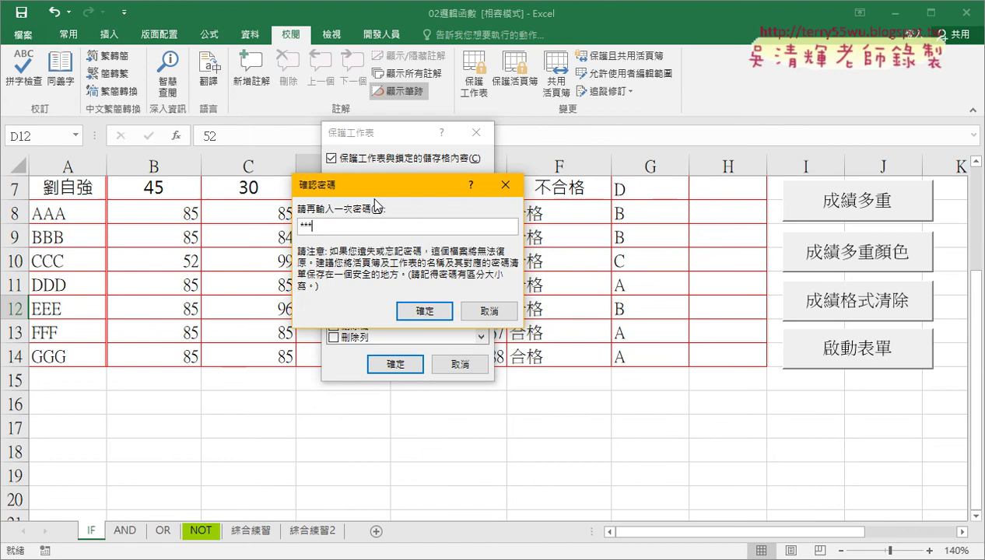
{"action": "key", "text": "Return"}
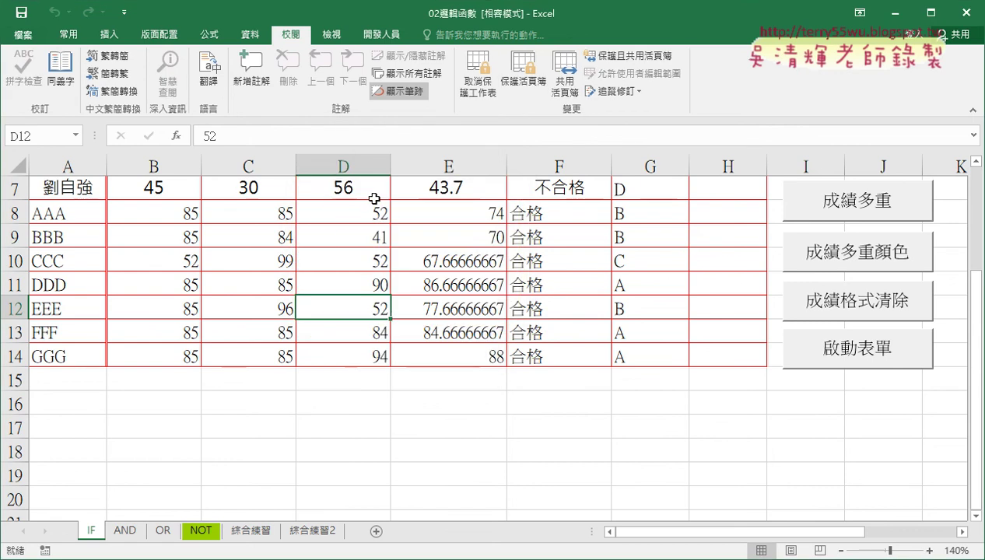
{"action": "left_click", "coordinate": [64, 384]}
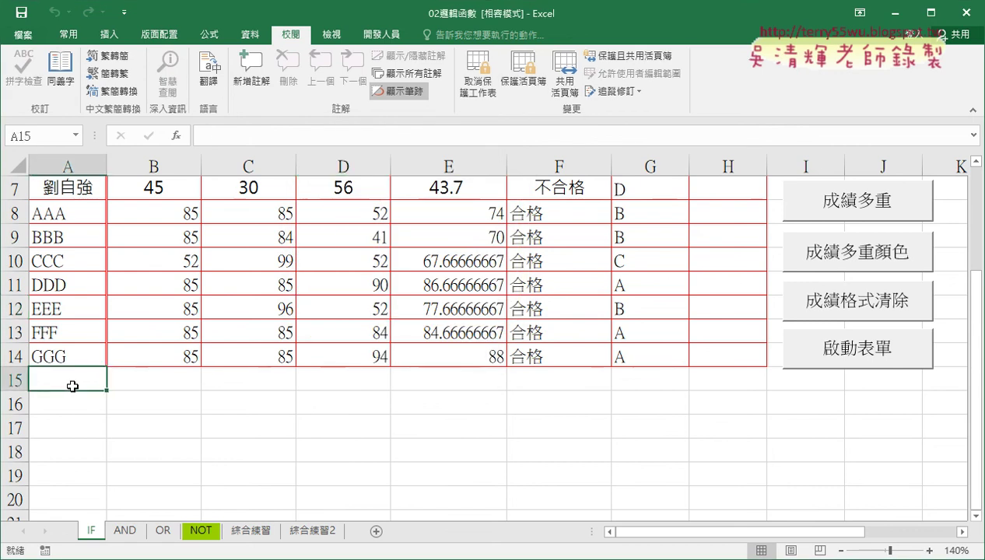
{"action": "double_click", "coordinate": [72, 387]}
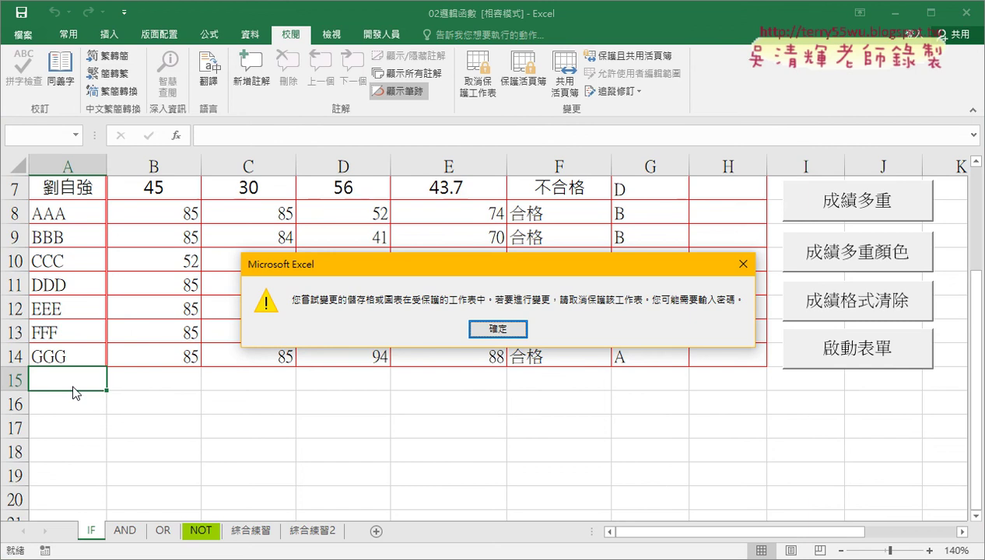
{"action": "left_click", "coordinate": [491, 330]}
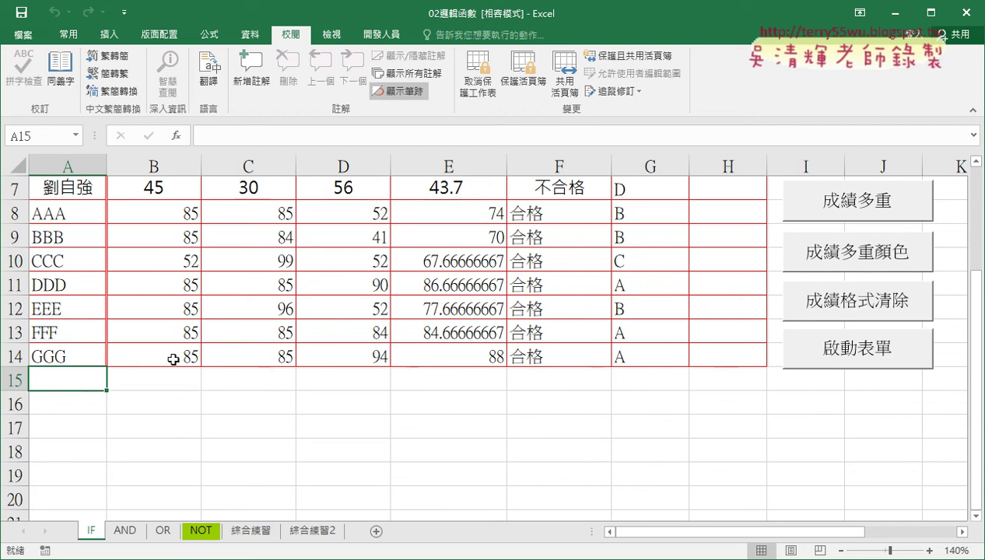
{"action": "double_click", "coordinate": [177, 364]}
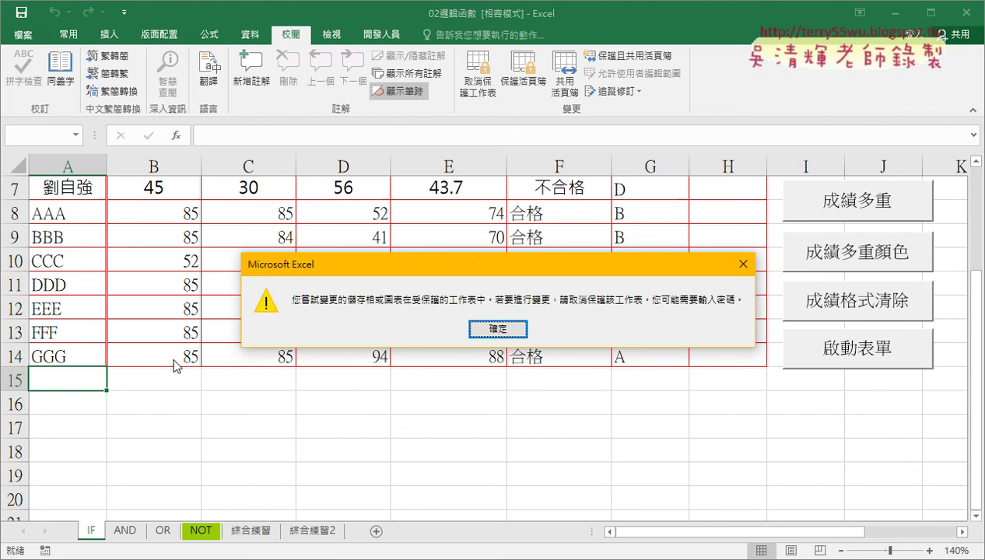
{"action": "left_click", "coordinate": [488, 333]}
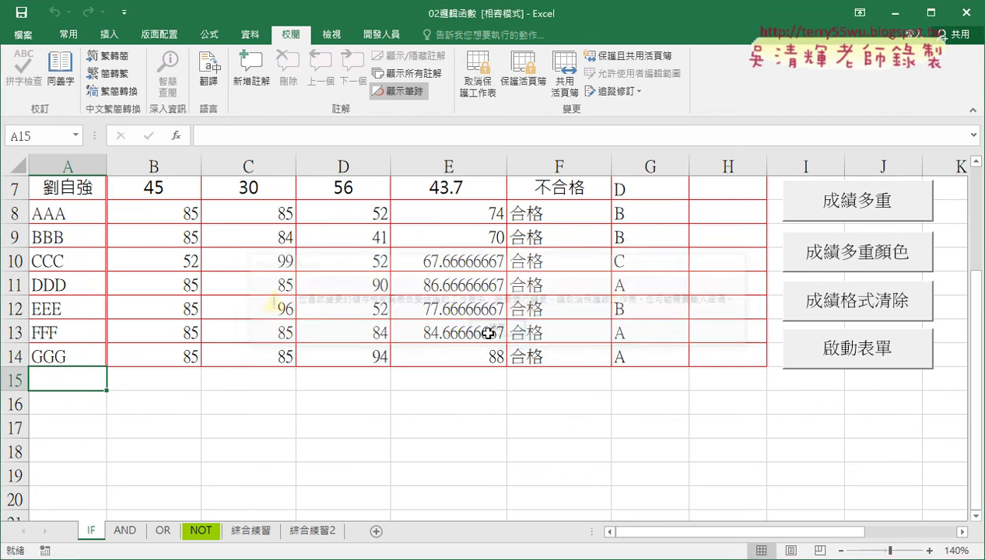
{"action": "left_click", "coordinate": [62, 36]}
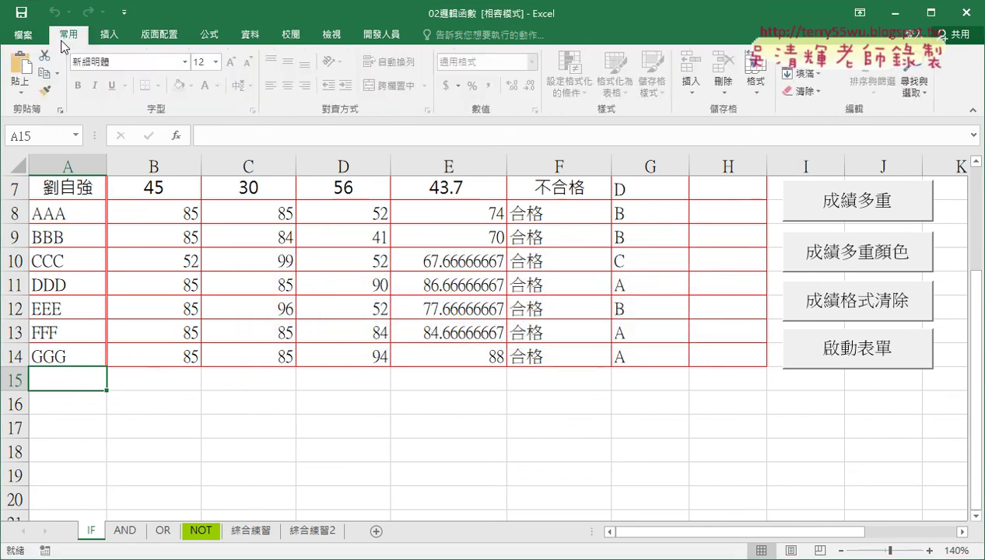
{"action": "left_click", "coordinate": [290, 35]}
{"action": "left_click", "coordinate": [471, 88]}
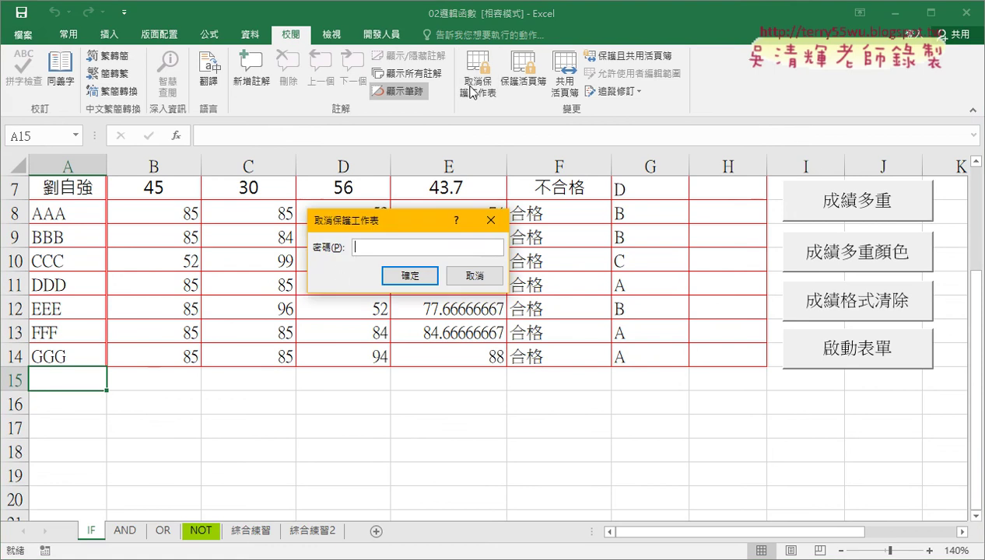
{"action": "key", "text": "Return"}
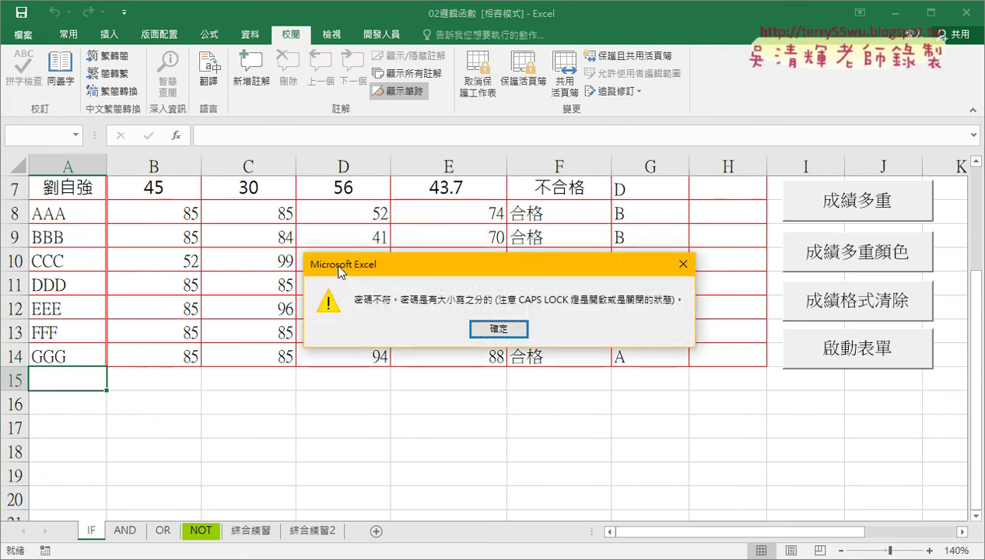
{"action": "key", "text": "Return"}
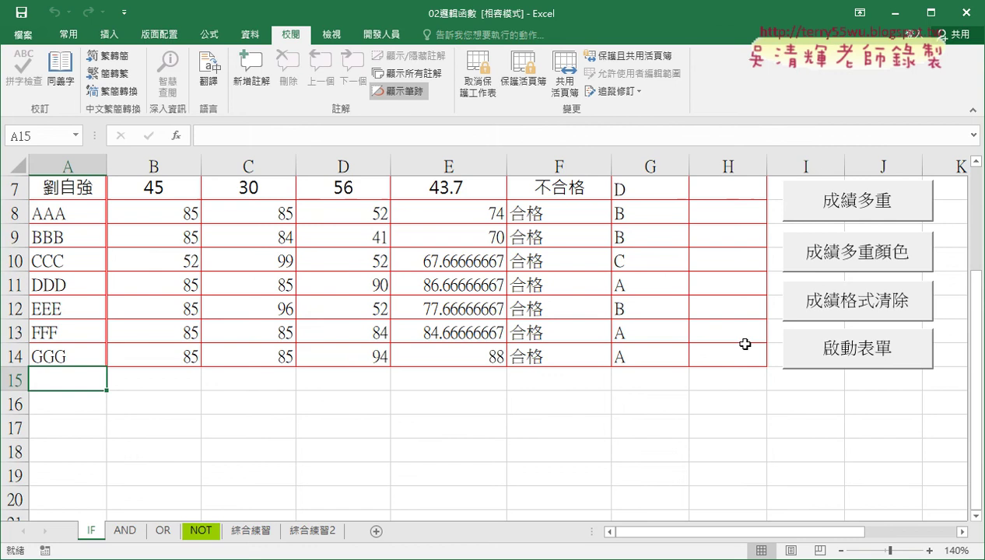
- Through the 啟動表單 entry form, submit HHH with written 84, practical 84 and interview 96
{"action": "left_click", "coordinate": [816, 349]}
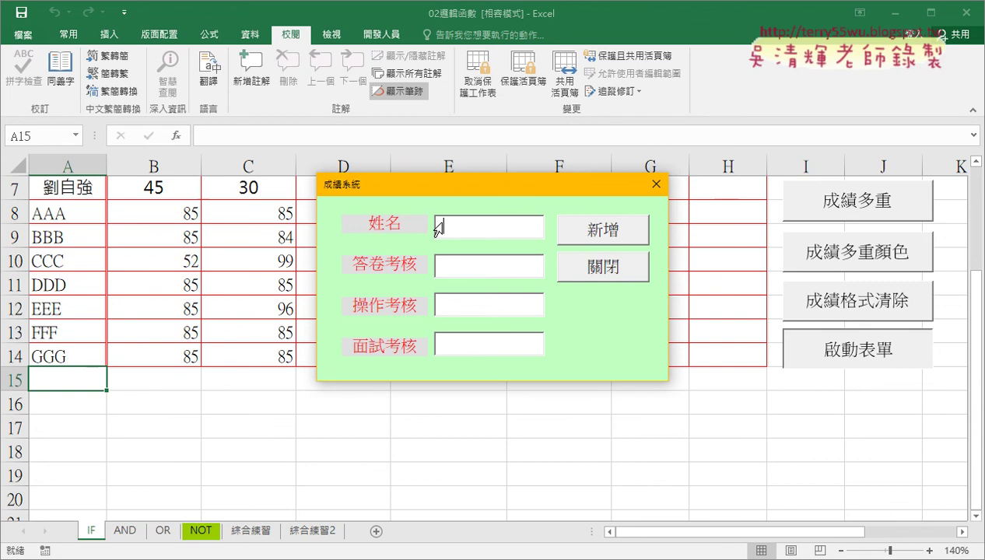
{"action": "type", "text": "HHH"}
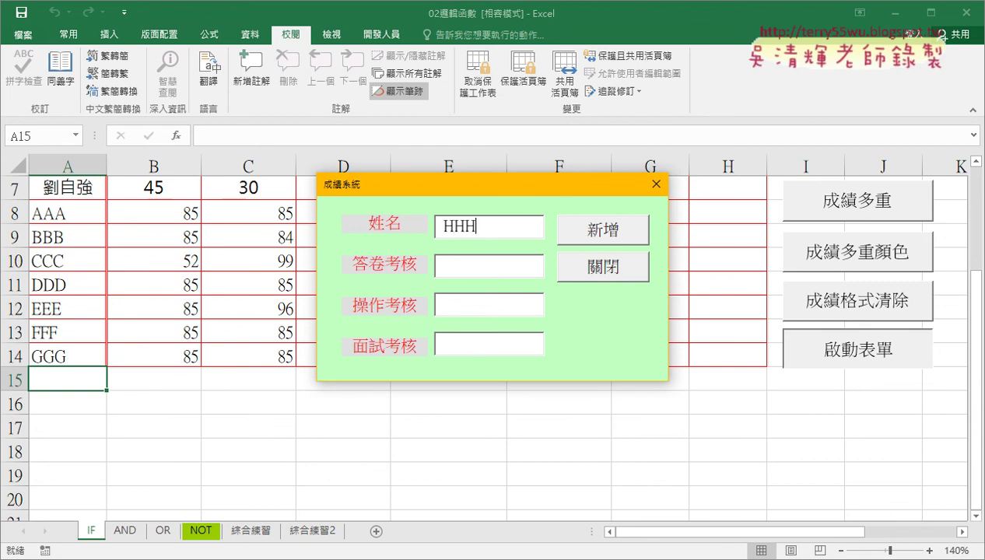
{"action": "key", "text": "Tab"}
{"action": "type", "text": "84"}
{"action": "key", "text": "Tab"}
{"action": "type", "text": "84"}
{"action": "key", "text": "Tab"}
{"action": "type", "text": "9"}
{"action": "type", "text": "6"}
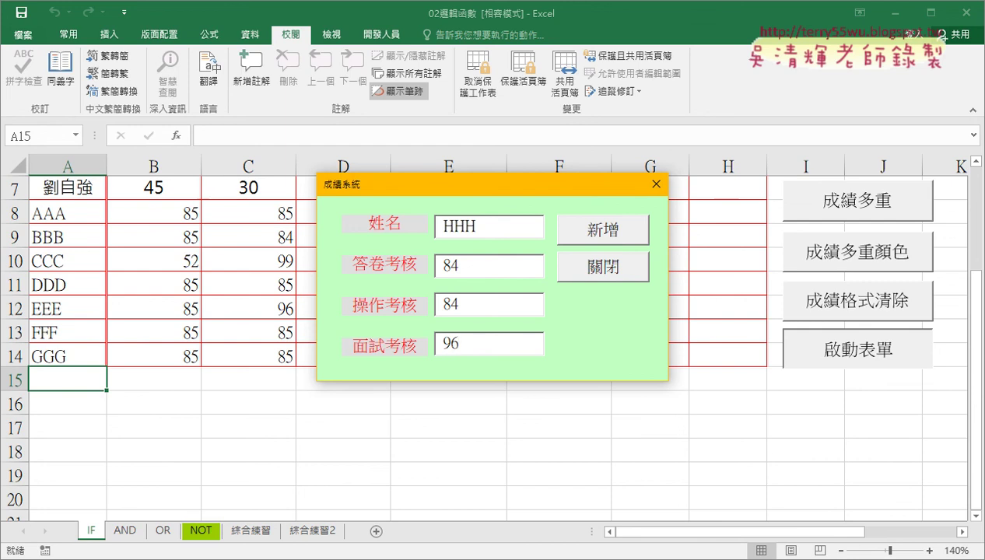
{"action": "key", "text": "Return"}
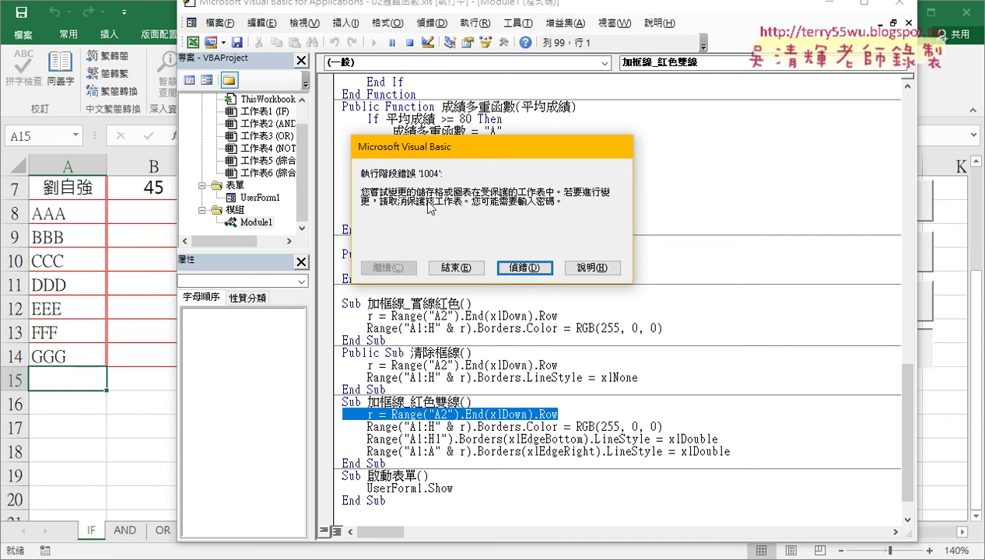
- Debug to the failing line, inspect its TextBox1.Text, then close the VBA editor and stop debugging
{"action": "left_click", "coordinate": [513, 267]}
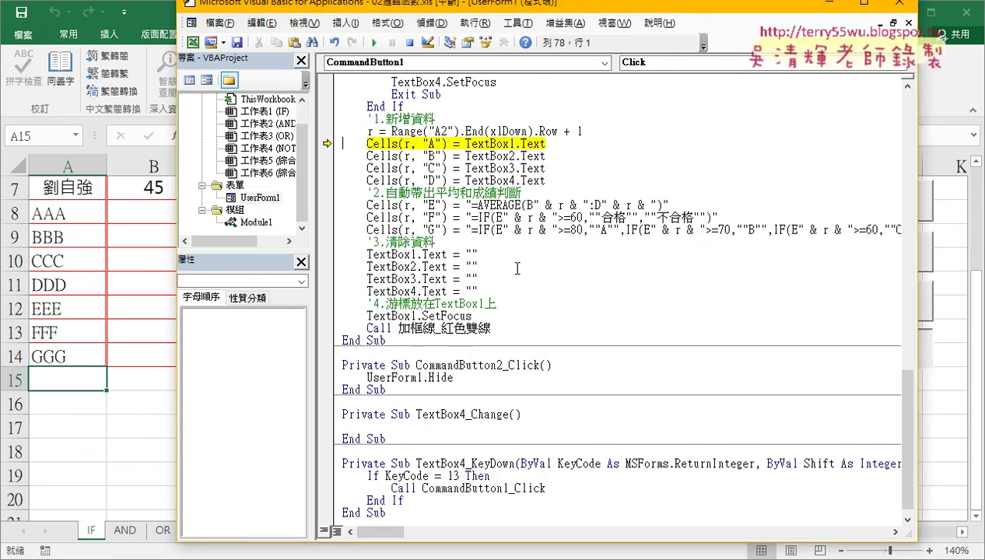
{"action": "left_click_drag", "start_coordinate": [545, 144], "coordinate": [366, 144]}
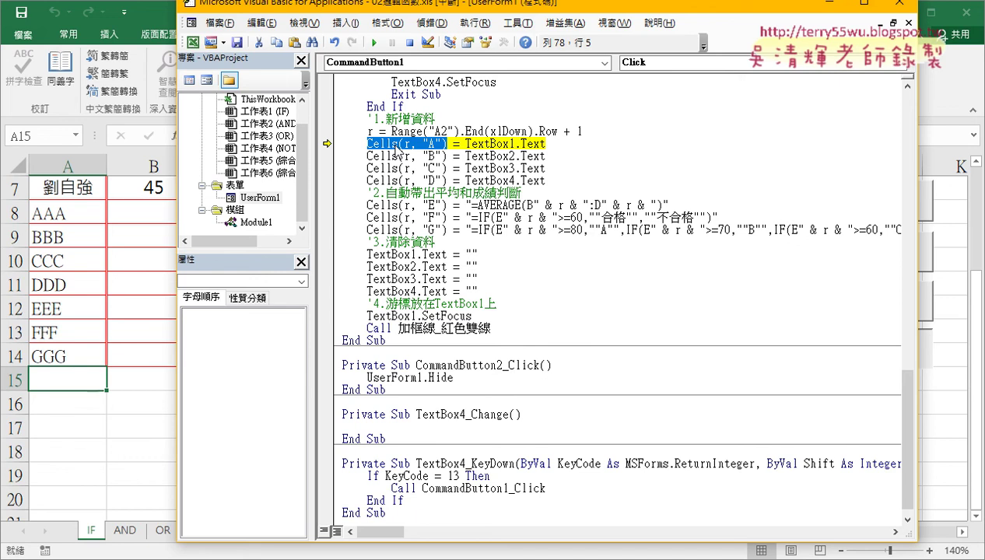
{"action": "left_click_drag", "start_coordinate": [544, 4], "coordinate": [543, 191]}
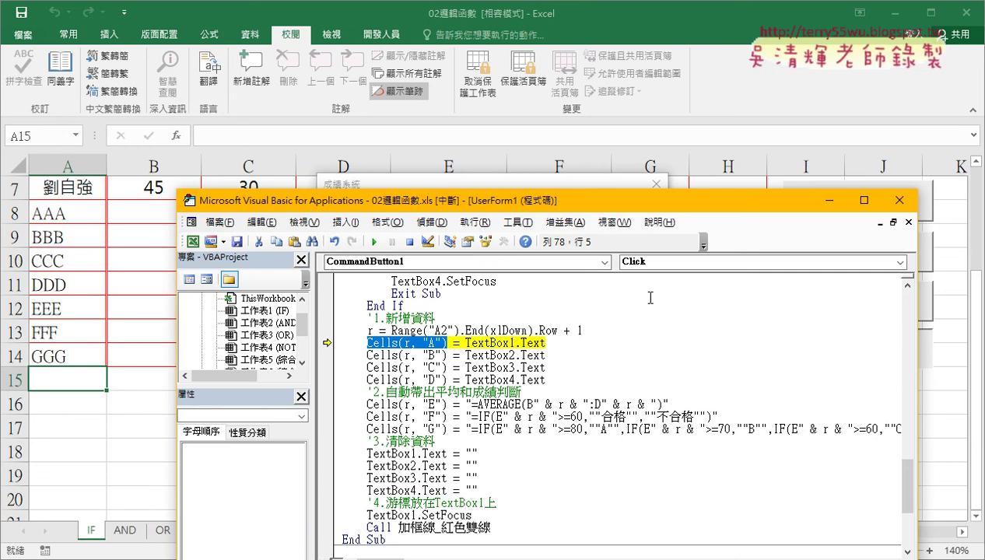
{"action": "left_click", "coordinate": [899, 204]}
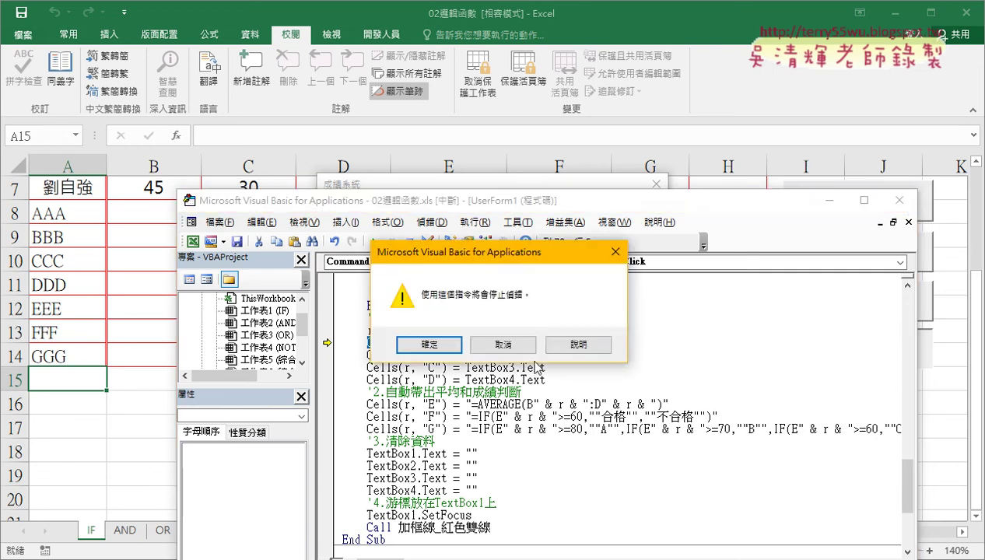
{"action": "left_click", "coordinate": [432, 343]}
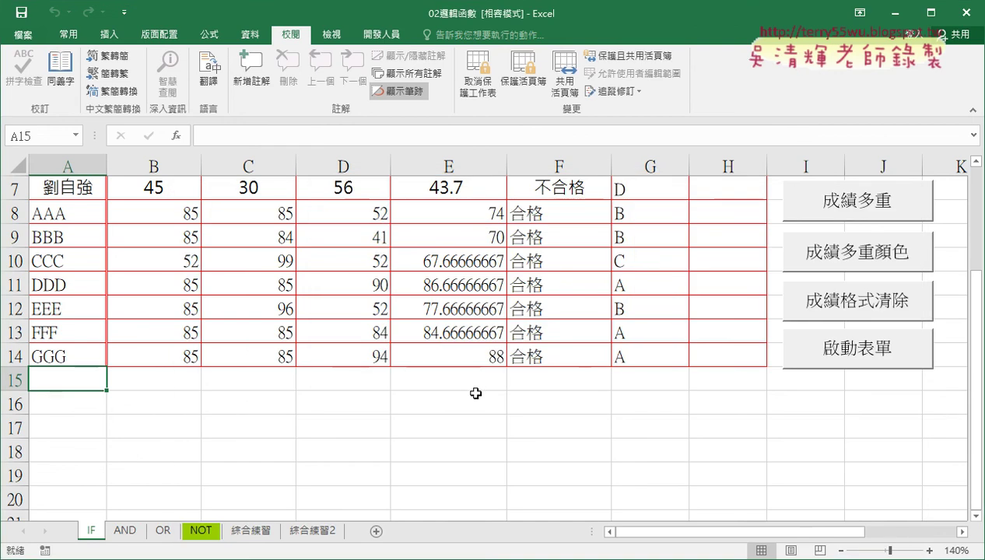
- In the notes, highlight the four border-redraw code lines and then the ActiveSheet.Unprotect line
{"action": "key", "text": "alt+Tab"}
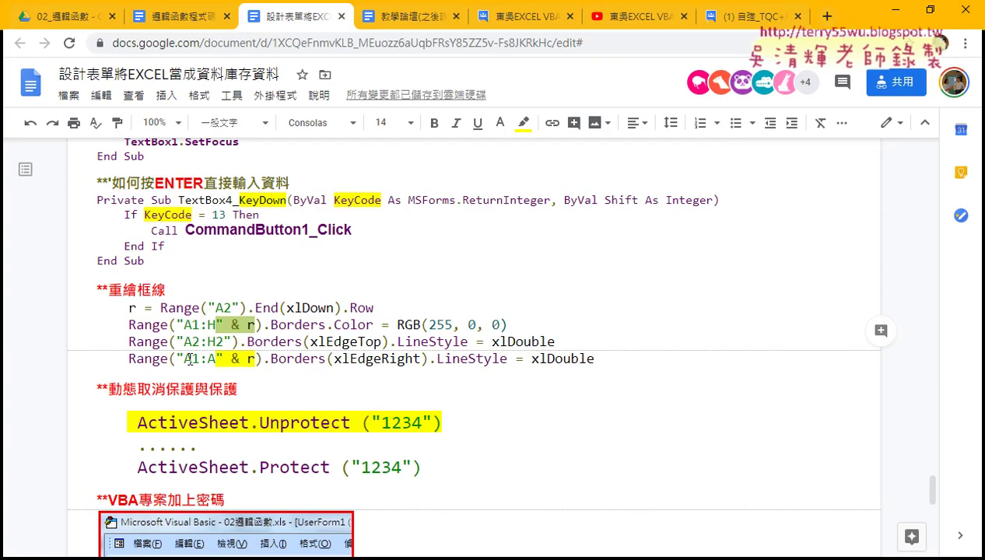
{"action": "left_click", "coordinate": [173, 354]}
{"action": "mouse_move", "coordinate": [94, 308]}
{"action": "left_mouse_down"}
{"action": "mouse_move", "coordinate": [455, 311]}
{"action": "mouse_move", "coordinate": [644, 357]}
{"action": "left_mouse_up"}
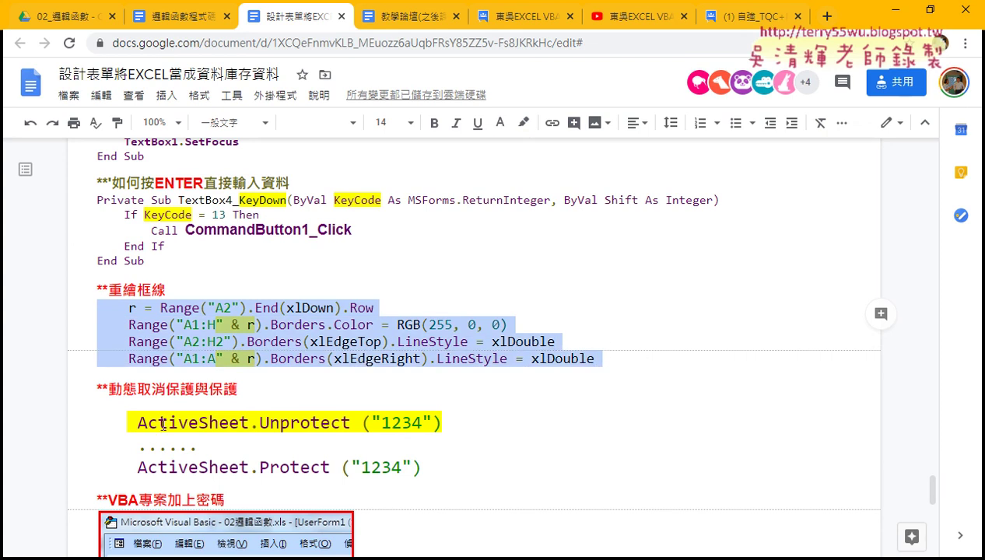
{"action": "left_click_drag", "start_coordinate": [136, 423], "coordinate": [461, 422]}
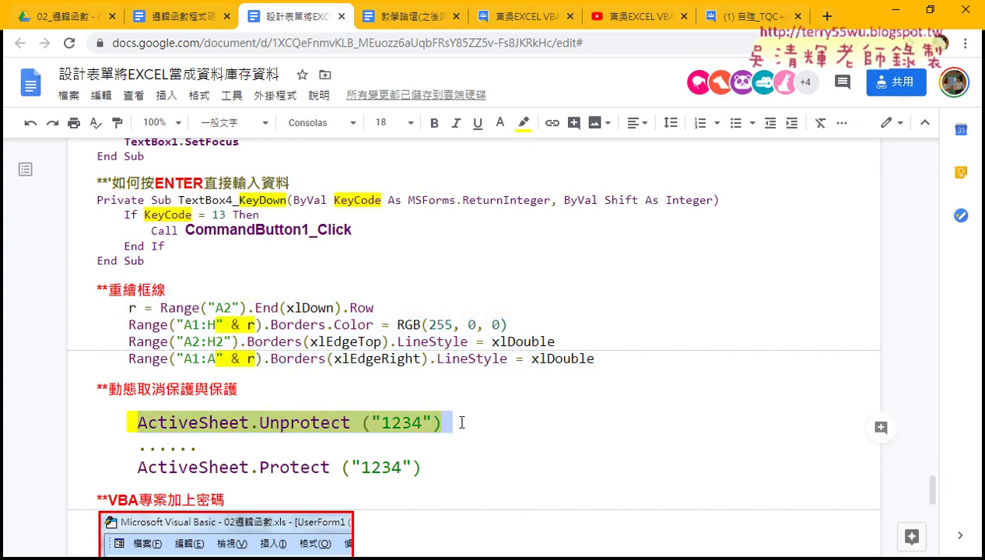